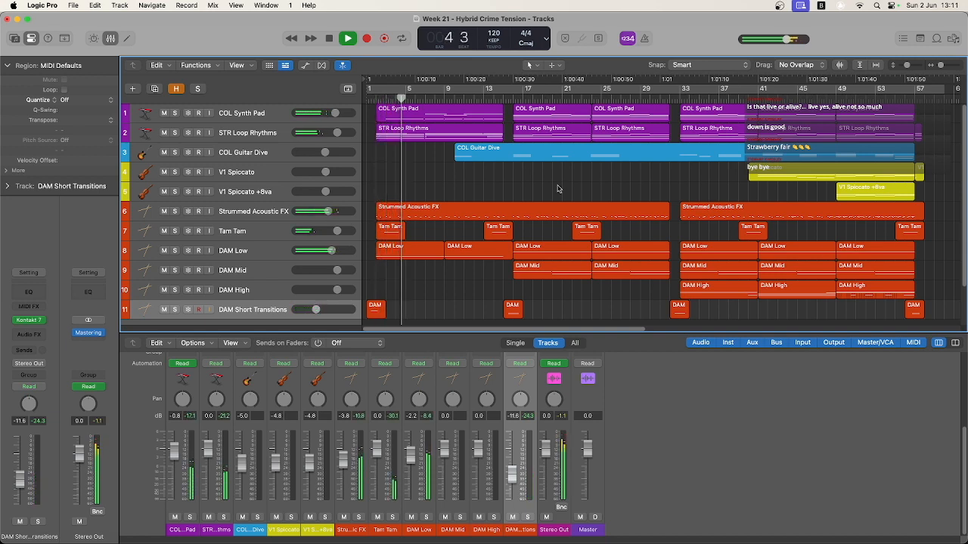
Open the first STR Loop Rhythms region in the Piano Roll and view the notes of the COL Synth Pad region above it
click(430, 129)
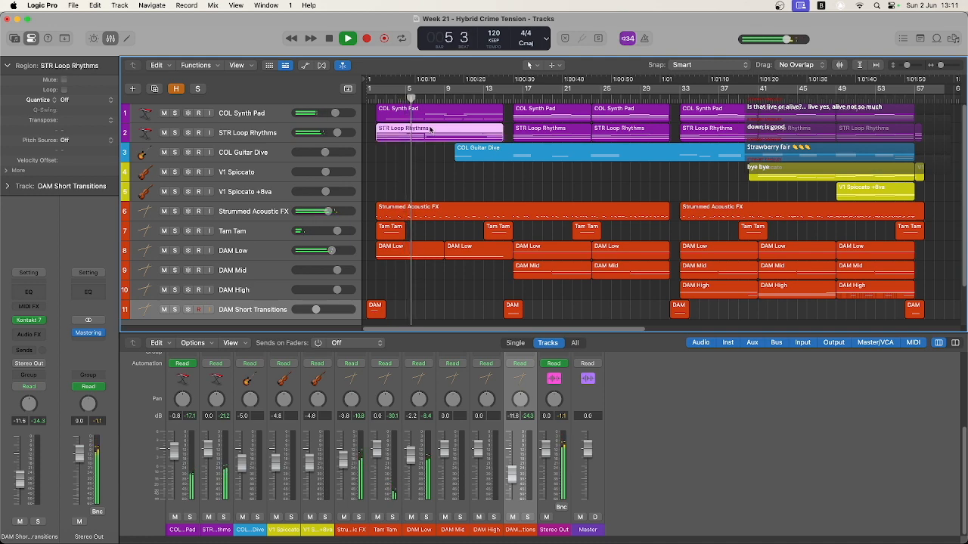
double_click(430, 129)
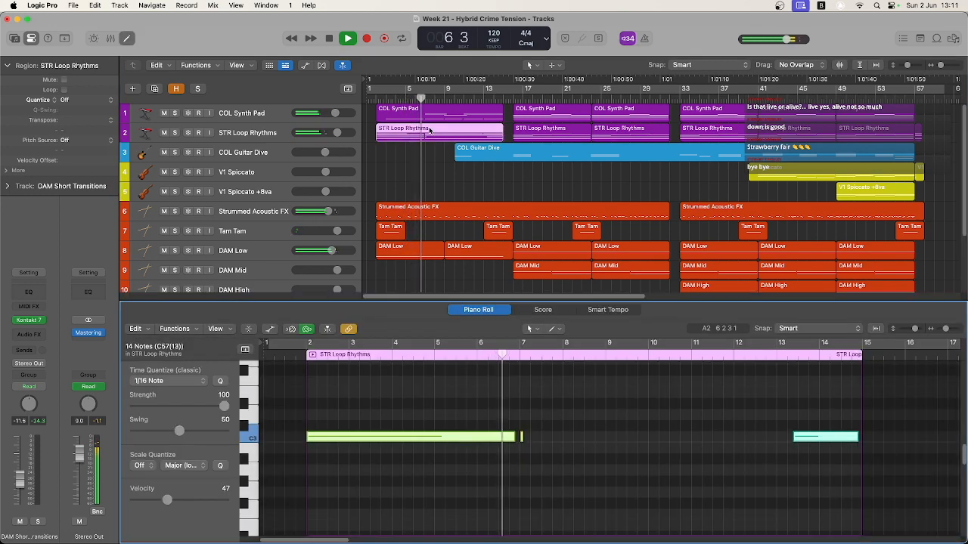
click(438, 116)
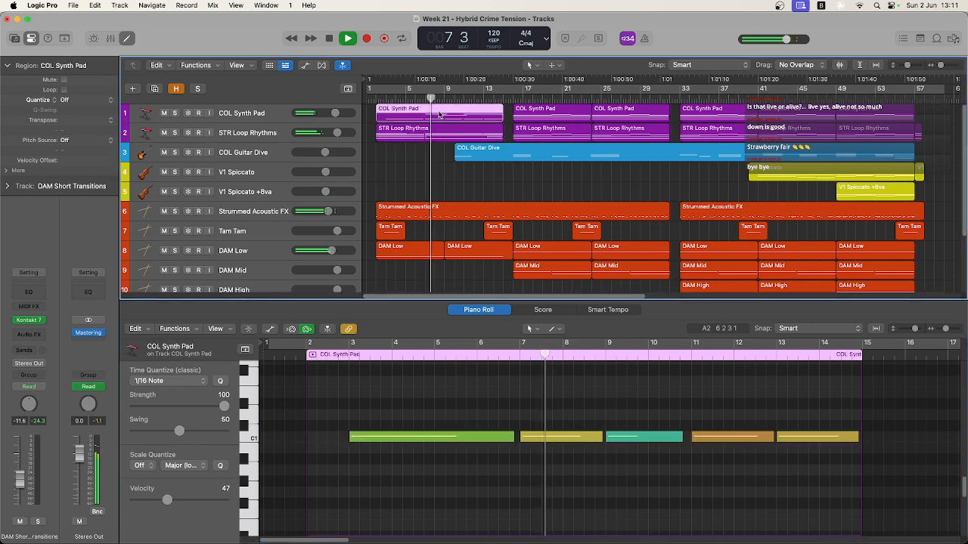
scroll(668, 447, up, 1)
scroll(668, 448, up, 3)
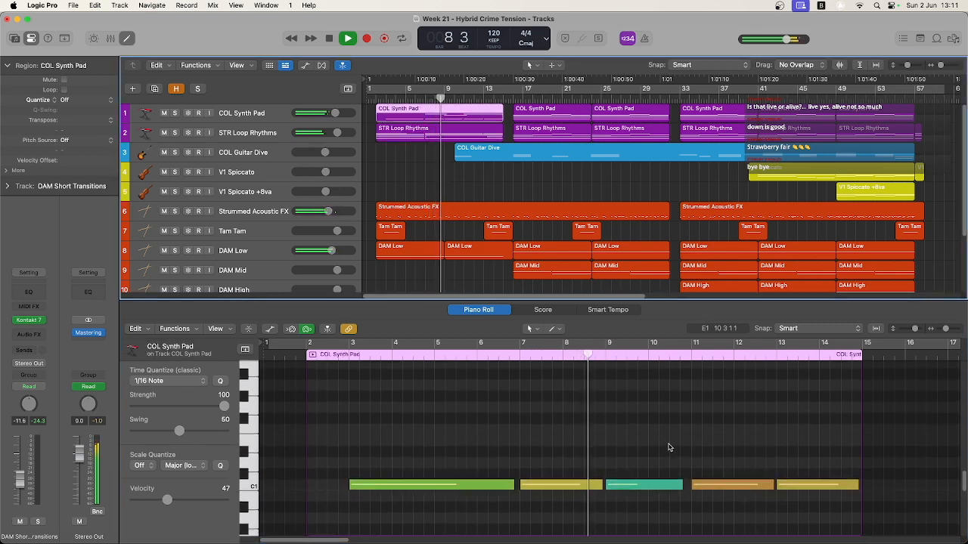
View the notes of the COL Guitar Dive, first Strummed Acoustic FX, second Tam Tam and bar 16 DAM Low regions during playback
click(463, 151)
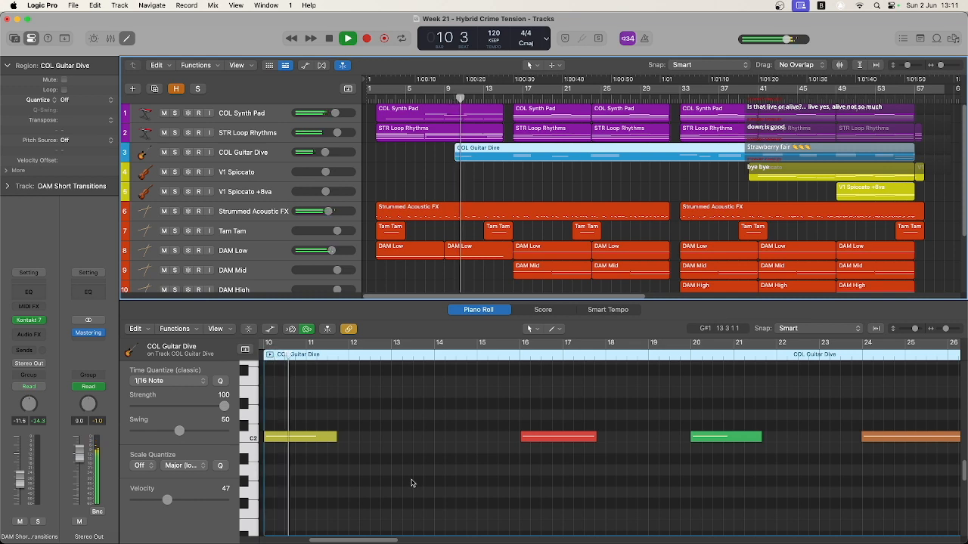
click(480, 215)
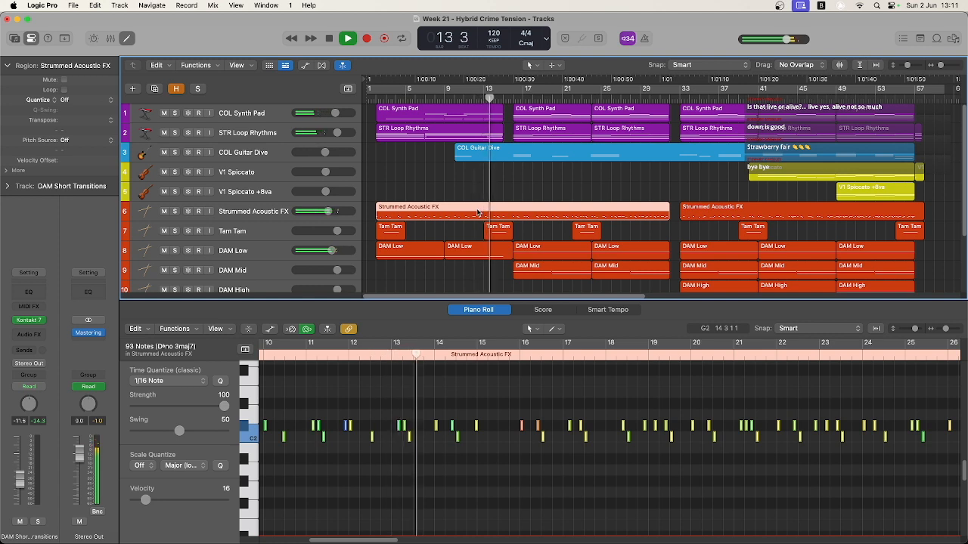
click(487, 232)
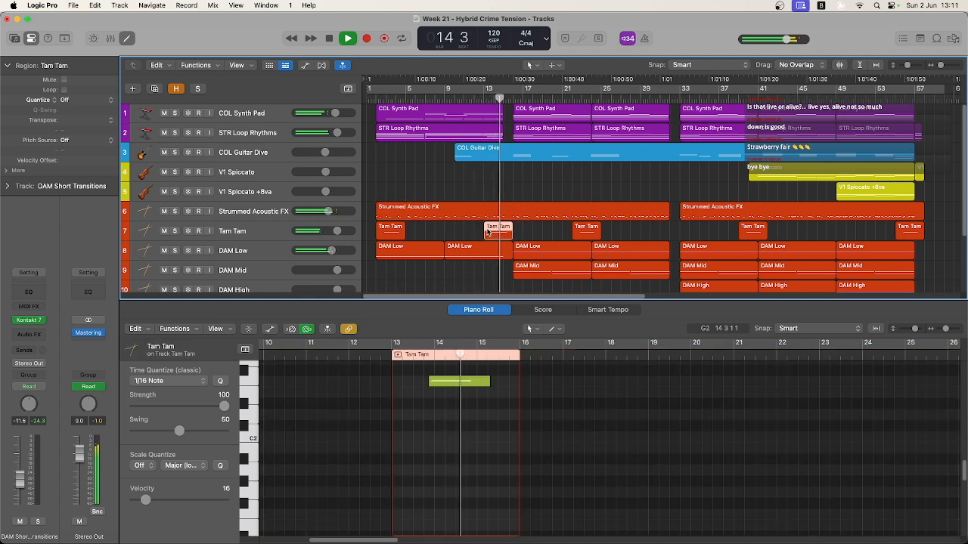
click(543, 250)
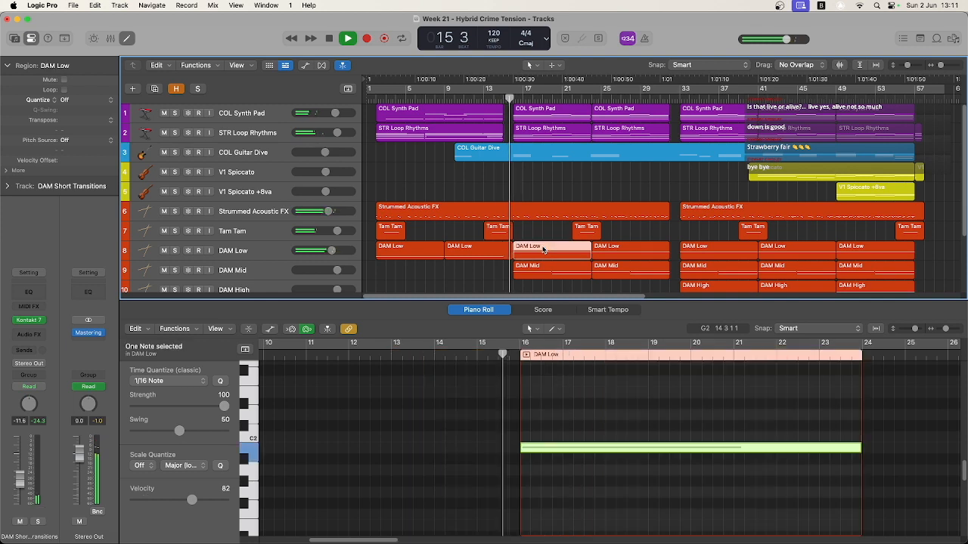
View the notes of the COL Guitar Dive region, the bar 16 STR Loop Rhythms region and the bar 24 COL Synth Pad region
click(530, 150)
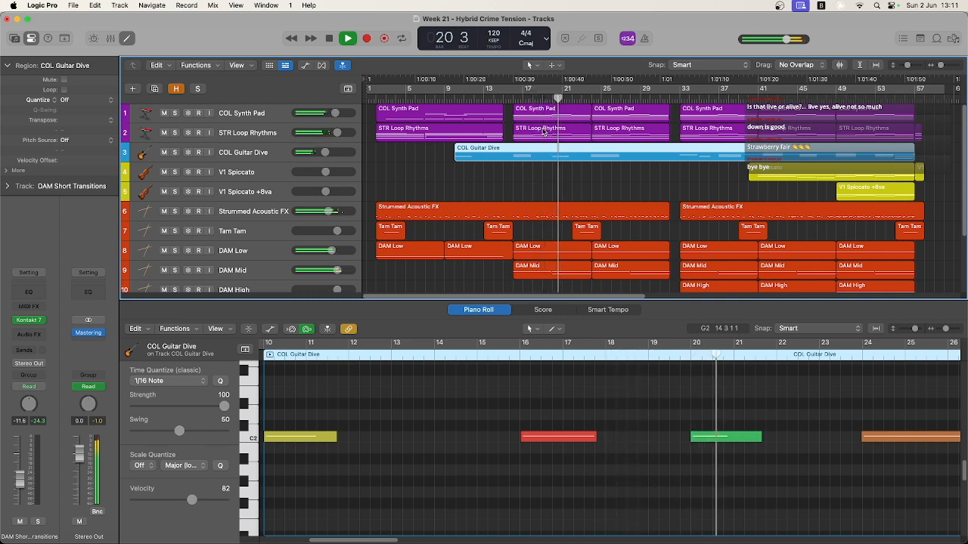
click(543, 130)
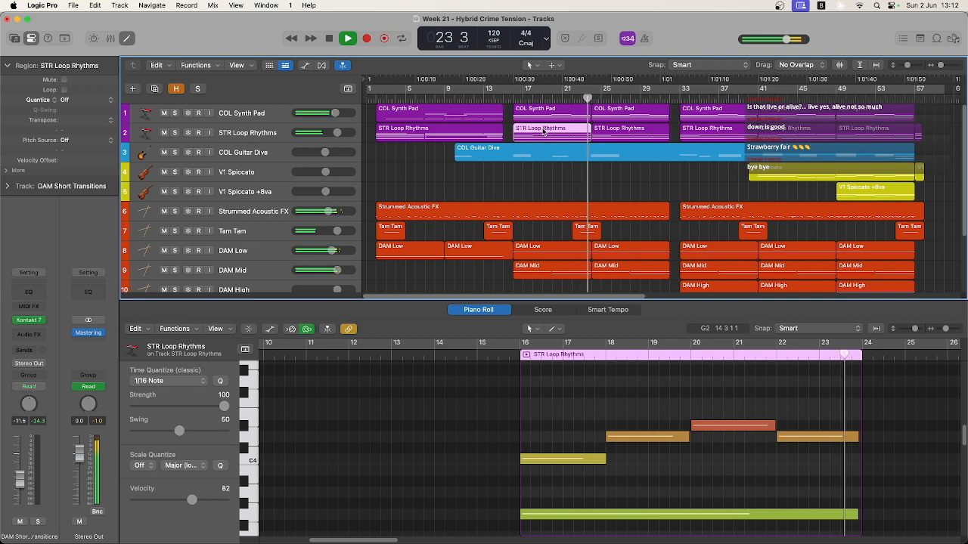
click(607, 113)
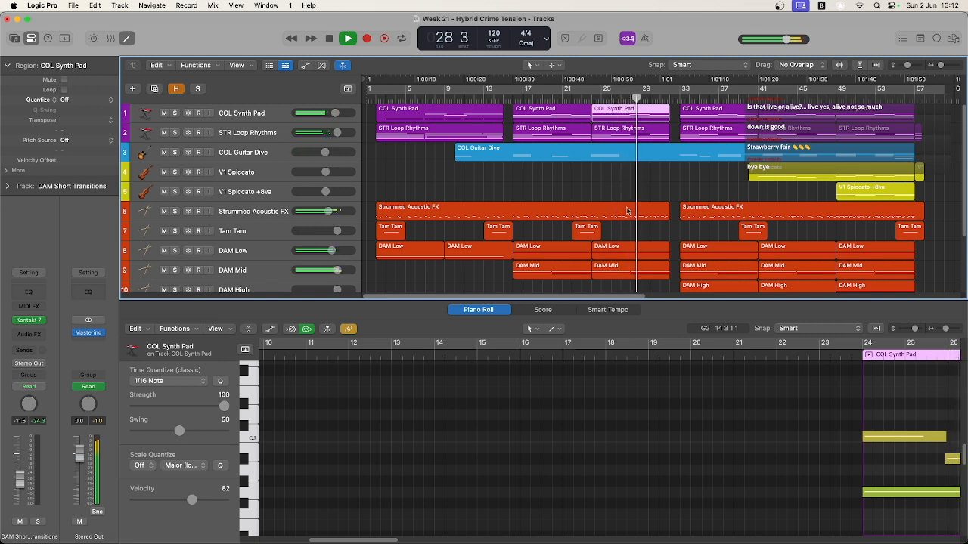
Enlarge the Tracks area by shrinking the Piano Roll until all eleven tracks fit in view
scroll(627, 209, down, 2)
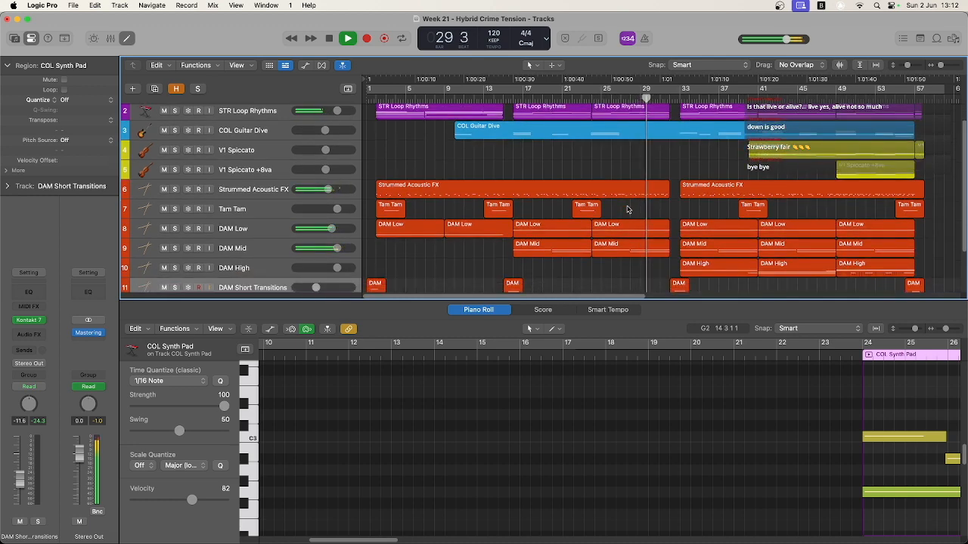
drag(621, 302, 621, 323)
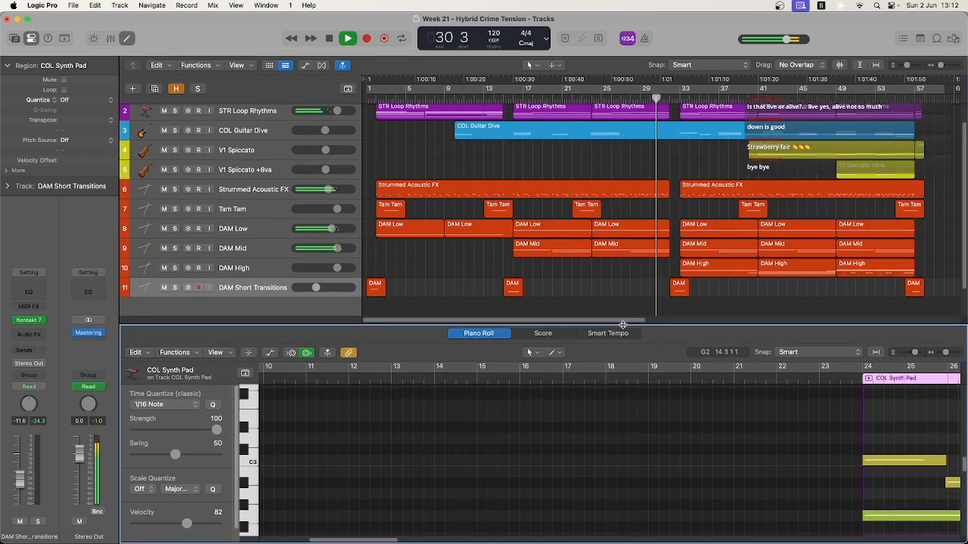
scroll(613, 285, up, 2)
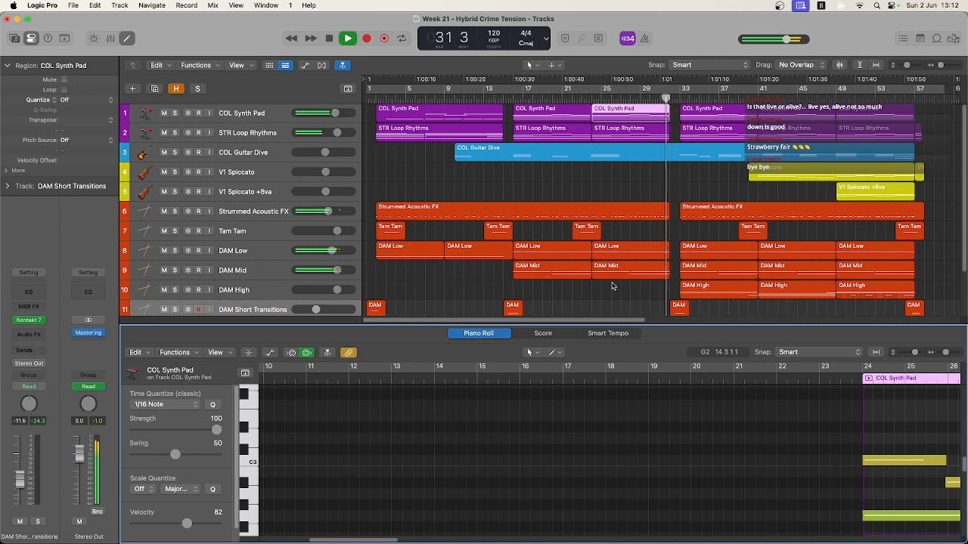
View the notes of the bar 32 DAM Short Transitions region, the first DAM High region and the V1 Spiccato region
click(679, 306)
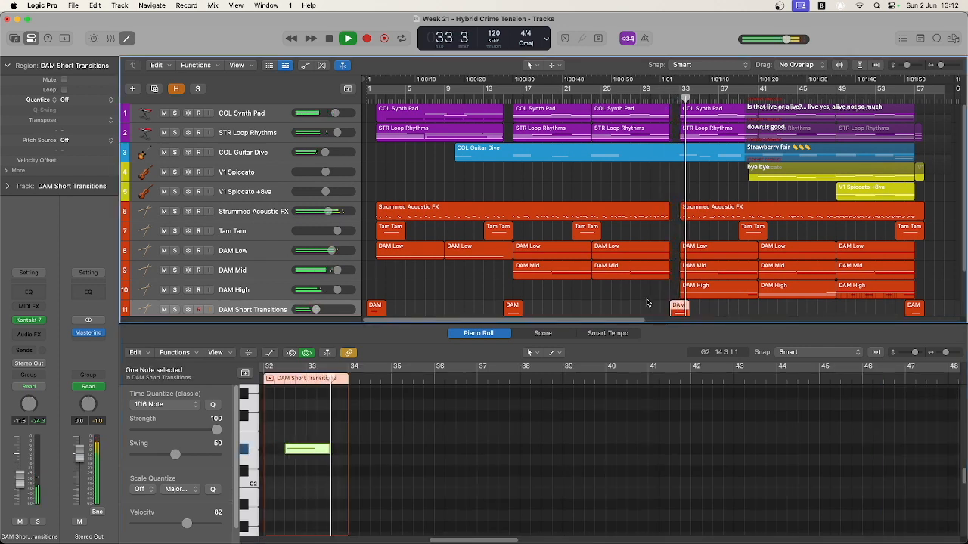
click(700, 291)
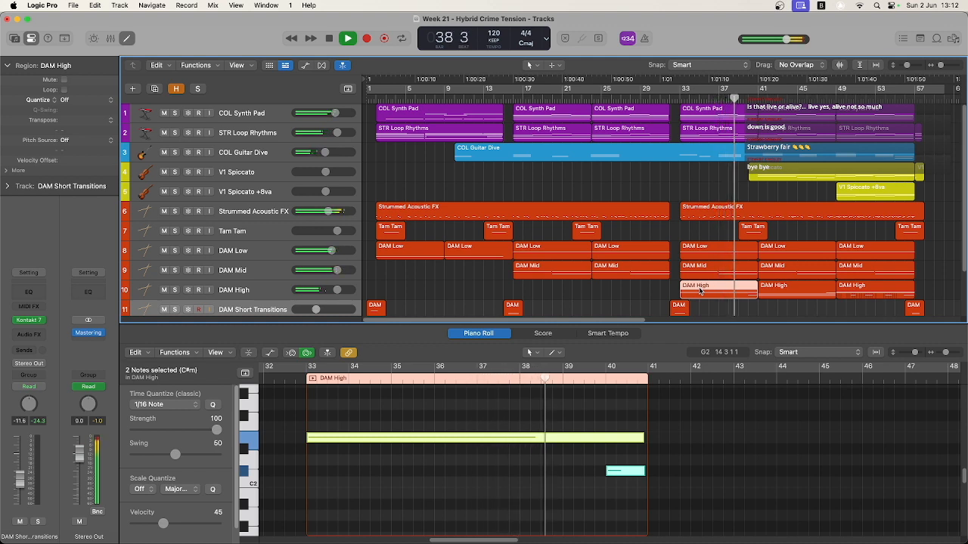
click(773, 170)
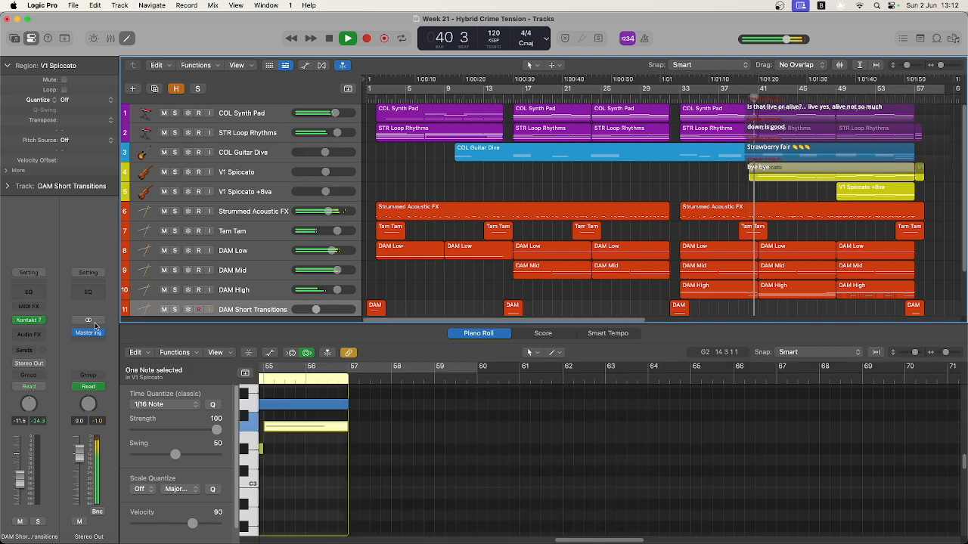
Inspect the Arpeggiator settings on the V1 Spiccato track and close the plug-in window
click(256, 179)
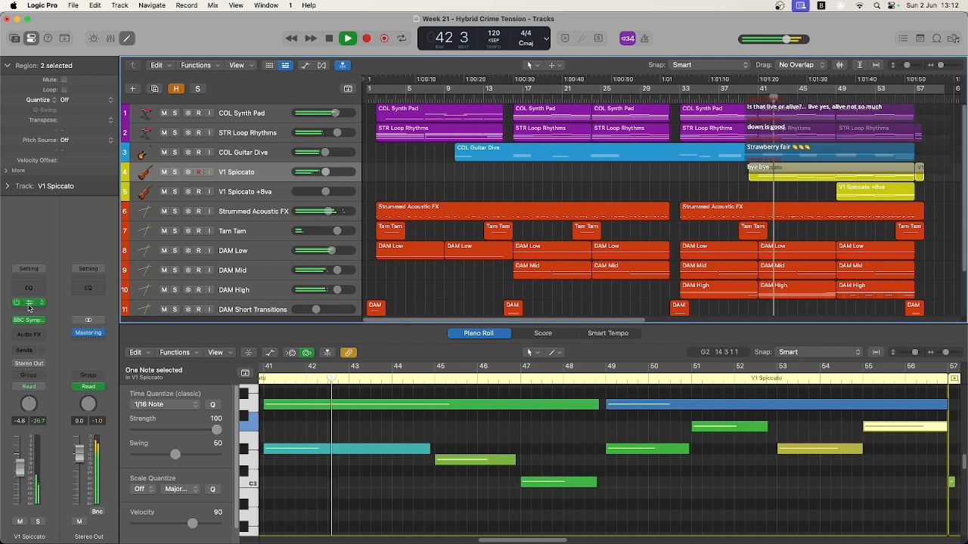
click(29, 306)
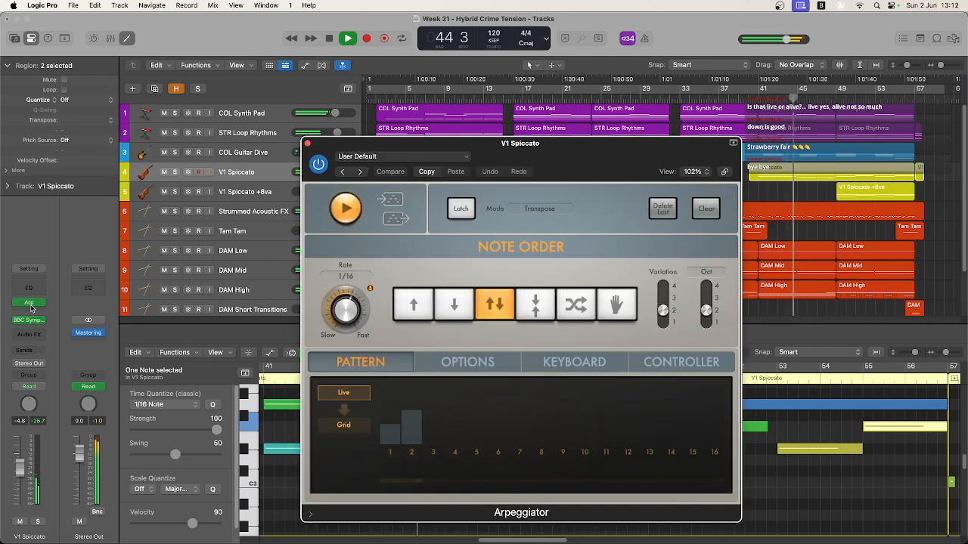
click(308, 145)
Inspect the Arpeggiator on the V1 Spiccato +8va track, moving its window clear of the region's notes, and close it
click(250, 191)
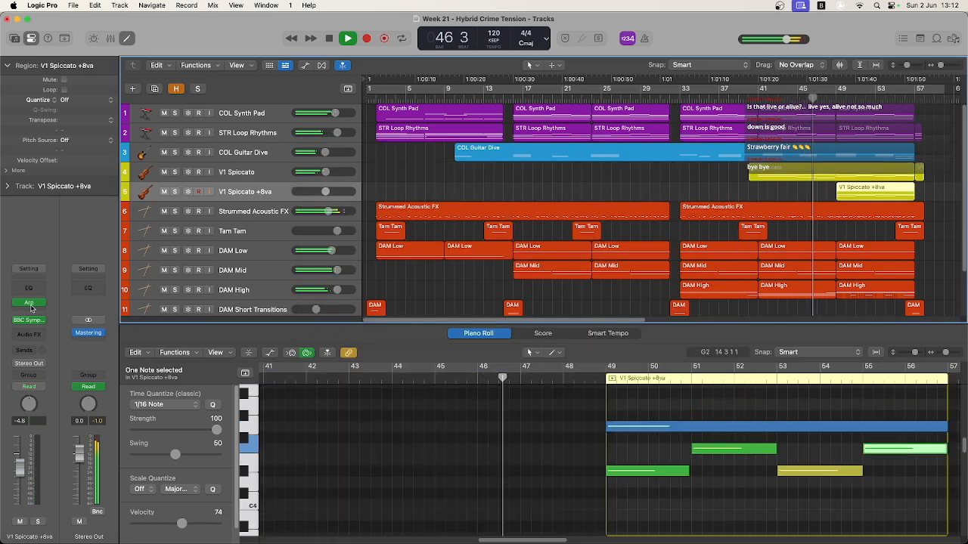
click(30, 306)
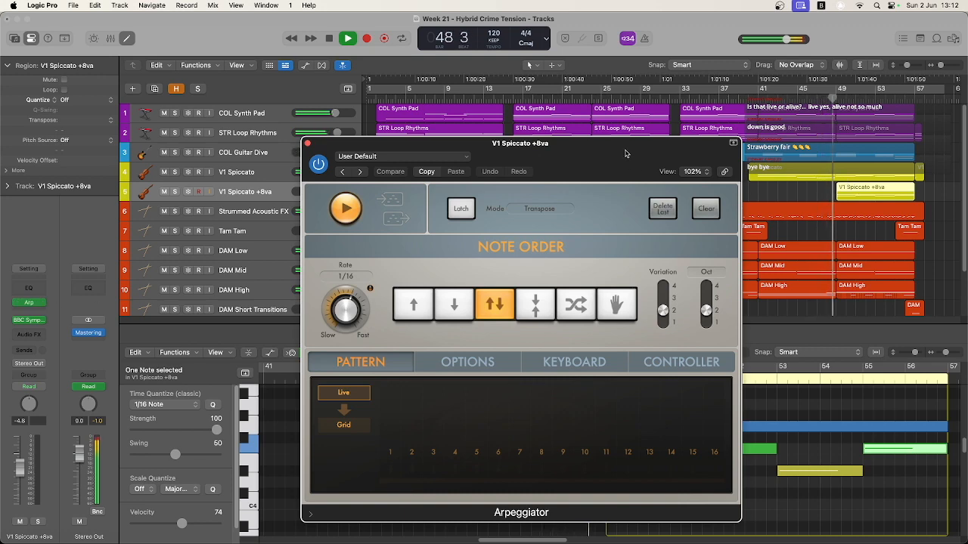
drag(626, 154, 456, 121)
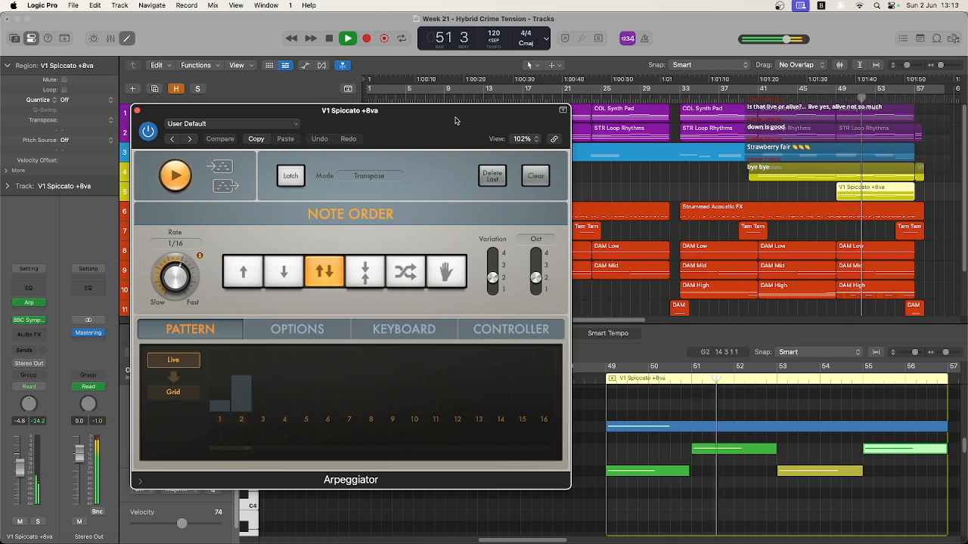
click(137, 110)
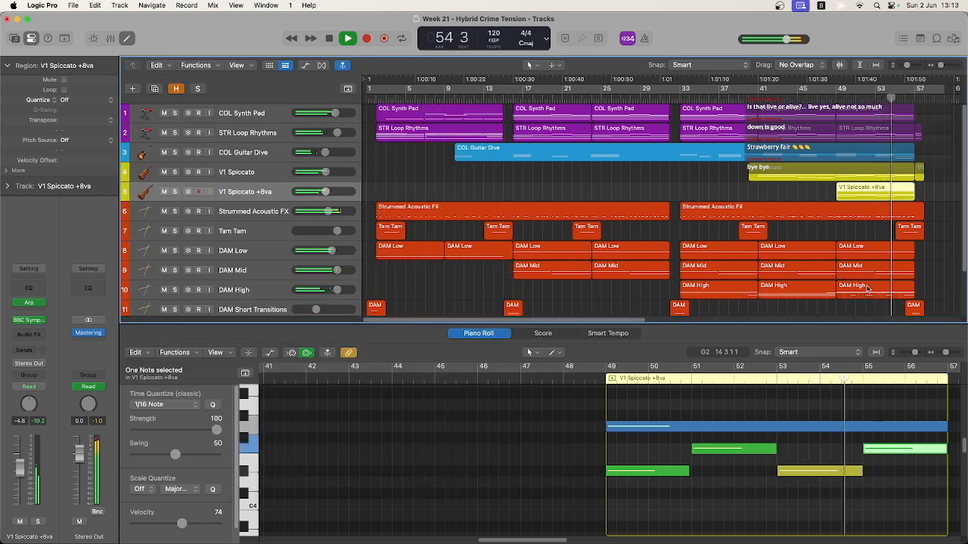
Point out the last DAM Short Transitions region and return the timeline view to the start of the arrangement
click(915, 307)
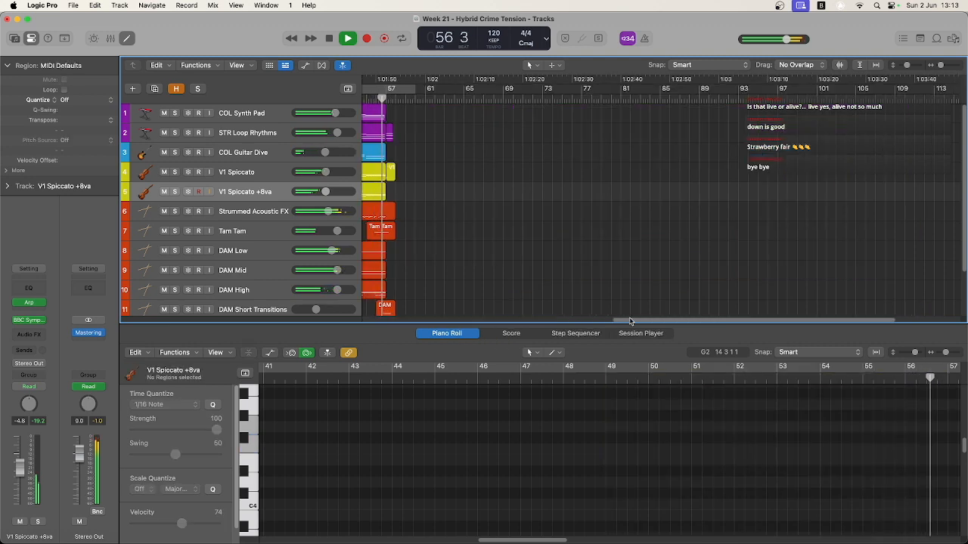
scroll(629, 321, left, 5)
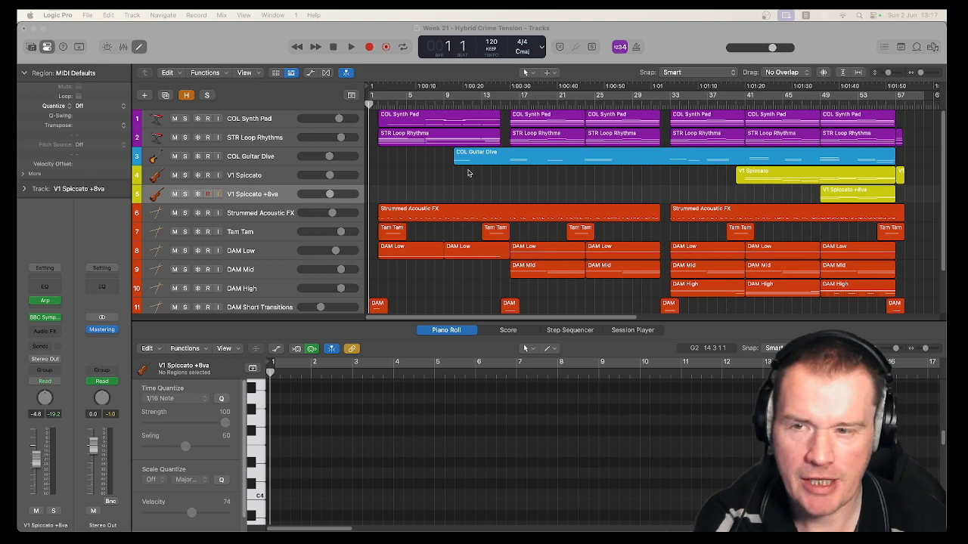
Select the tracks from COL Synth Pad through V1 Spiccato +8va and place the playhead at bar 1, beat 3
shift+click(276, 121)
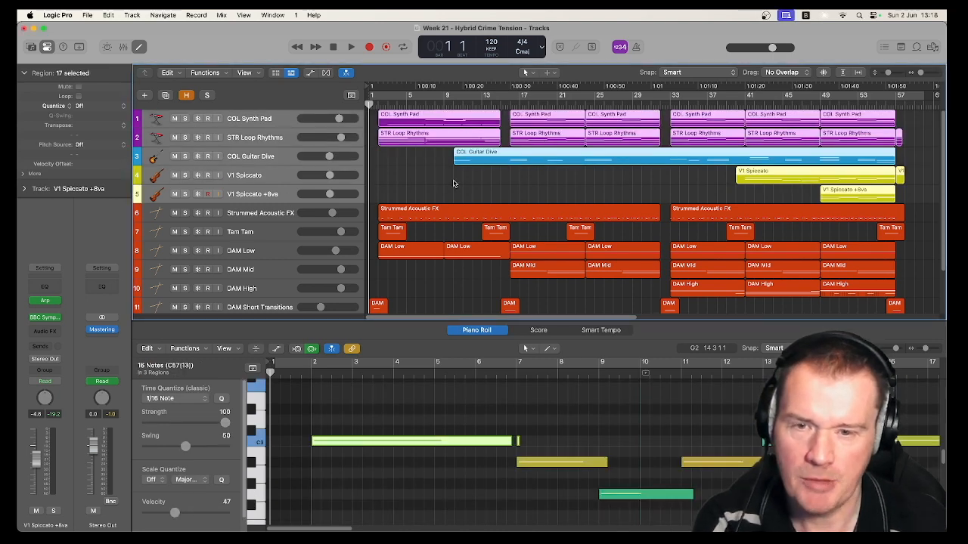
click(374, 104)
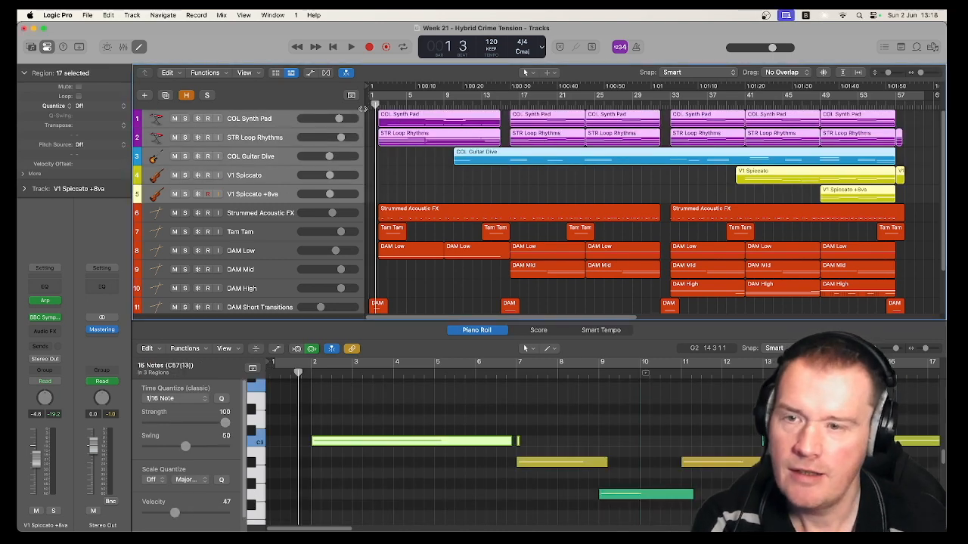
Solo the COL Synth Pad track and start playback from the playhead
click(266, 121)
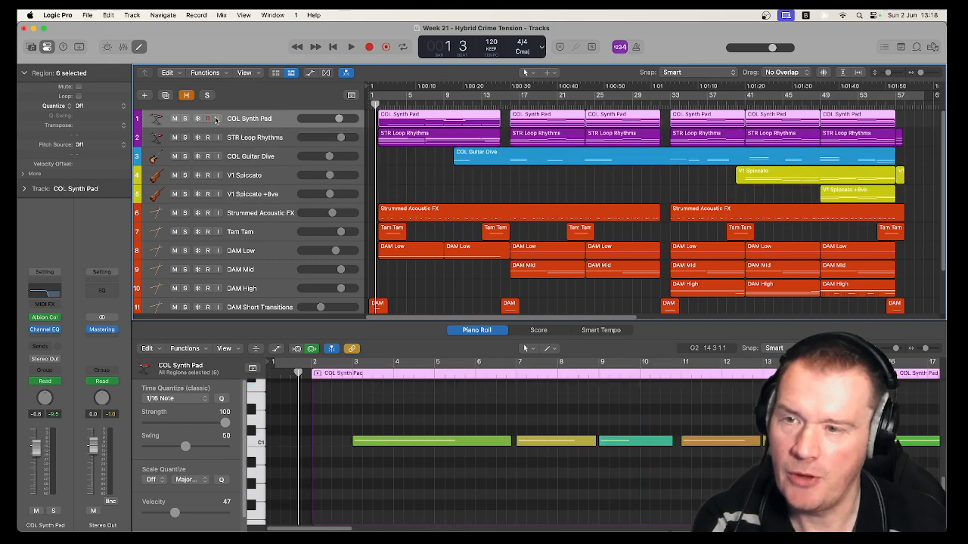
click(185, 120)
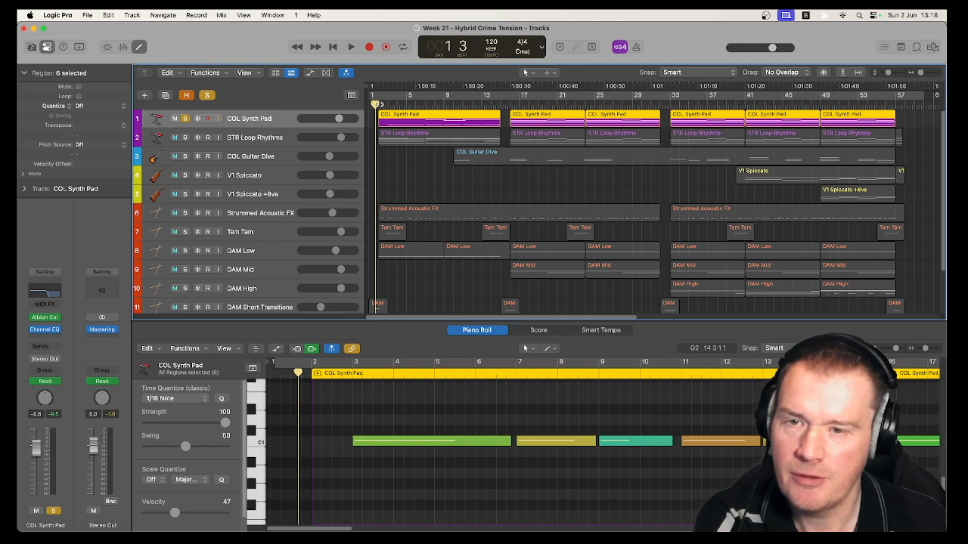
key(space)
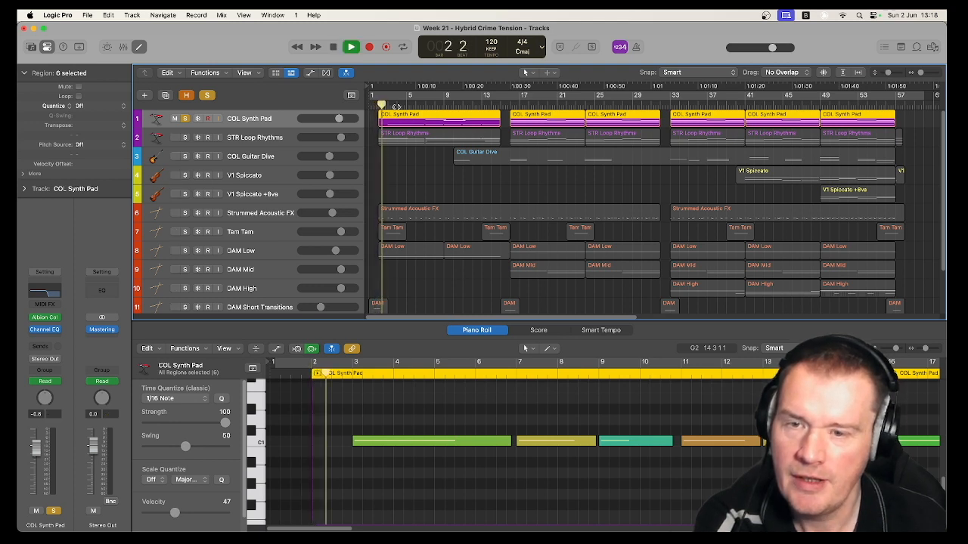
Examine the pitches of the COL Synth Pad notes in the Piano Roll while the soloed track plays
scroll(500, 417, up, 1)
scroll(501, 417, up, 3)
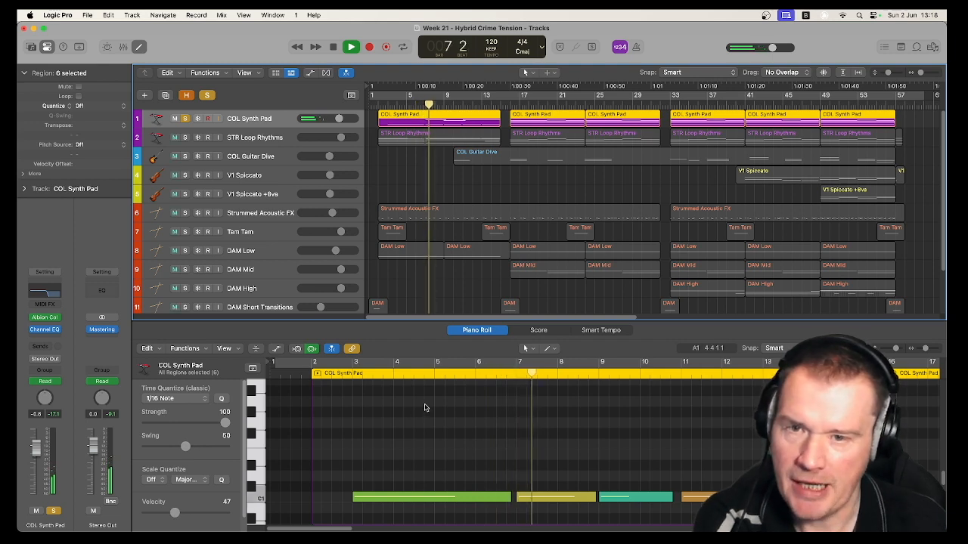
scroll(537, 444, up, 4)
scroll(536, 444, down, 5)
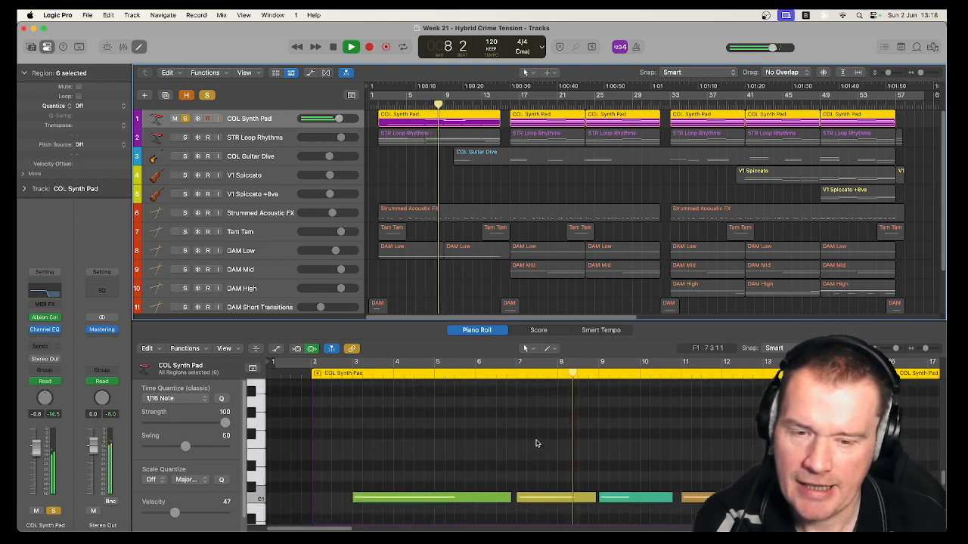
scroll(536, 444, up, 3)
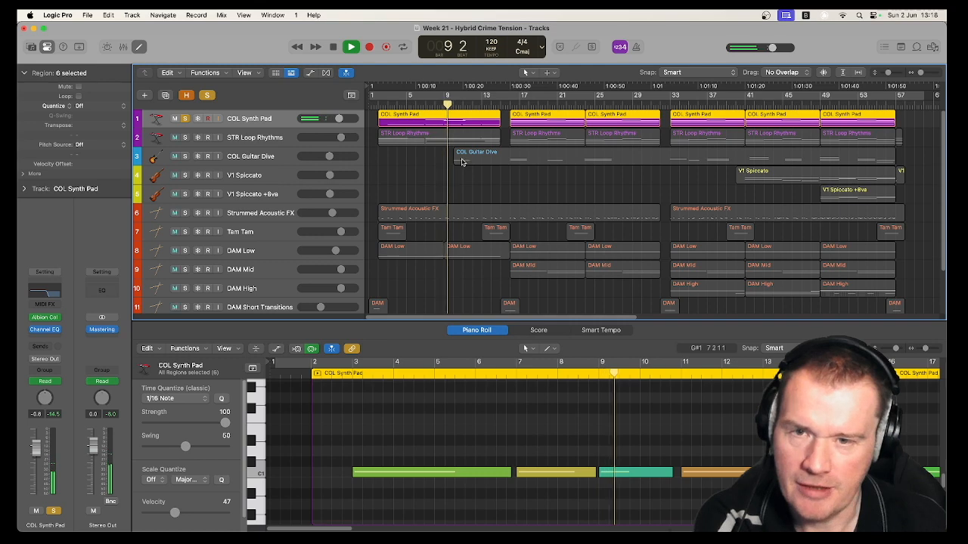
Inspect the Channel EQ curve on the COL Synth Pad track and close the plug-in window
click(55, 296)
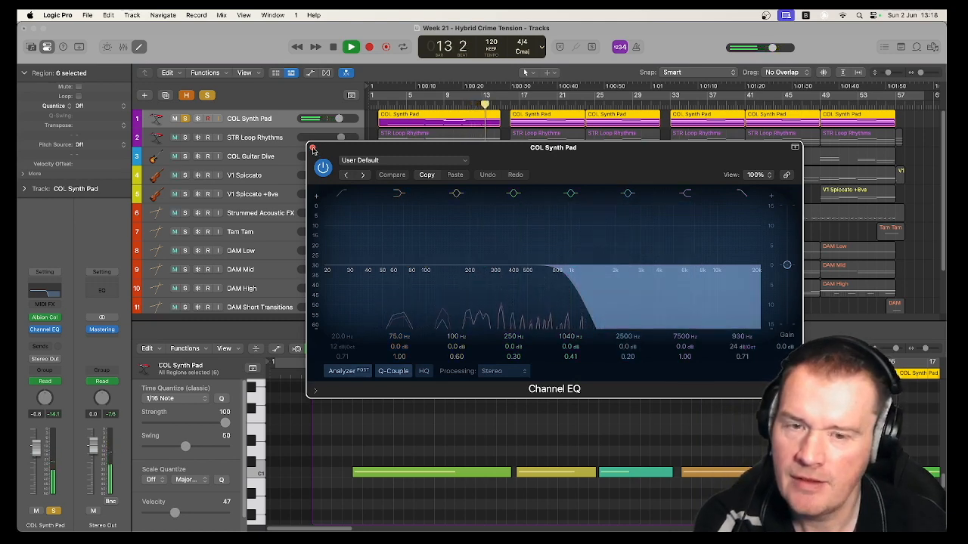
click(313, 149)
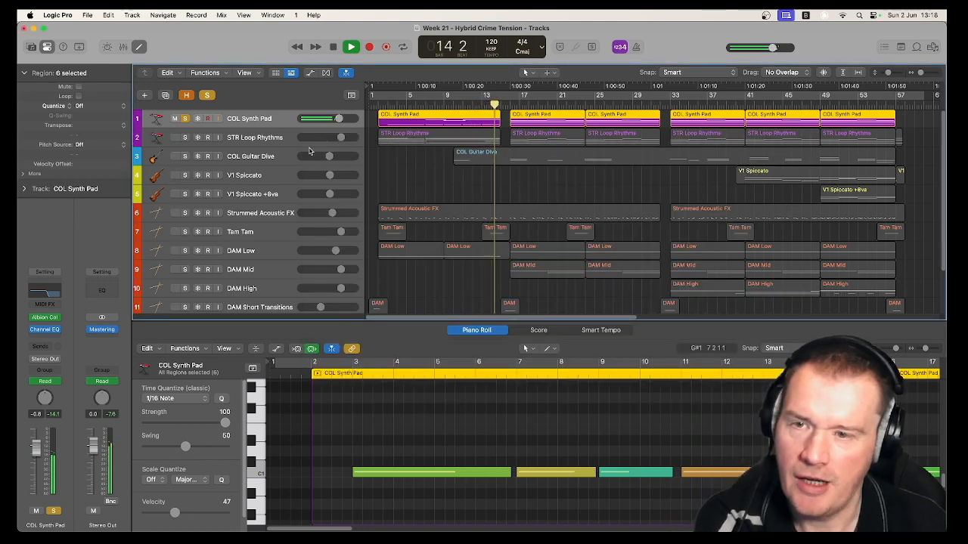
Solo STR Loop Rhythms in place of COL Synth Pad and start playback from bar 2
click(185, 136)
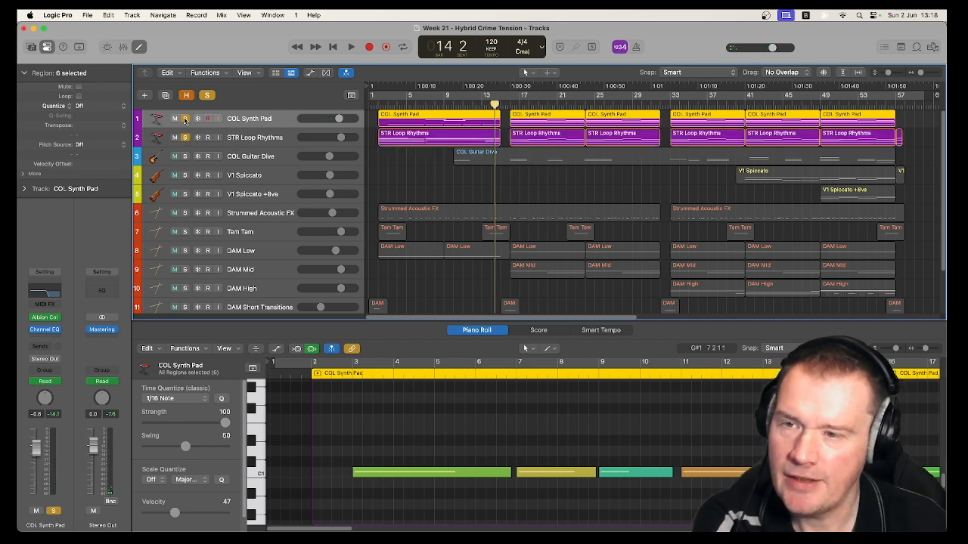
click(377, 106)
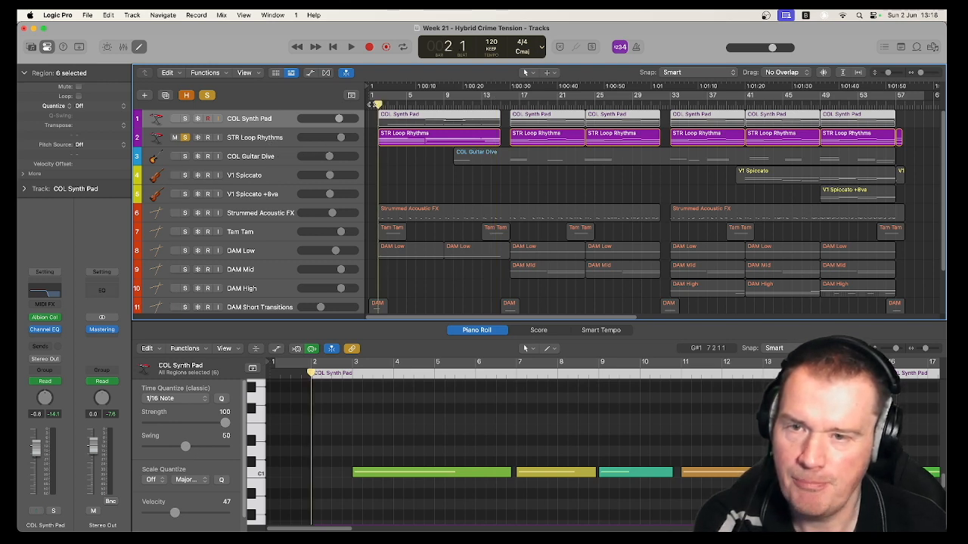
key(space)
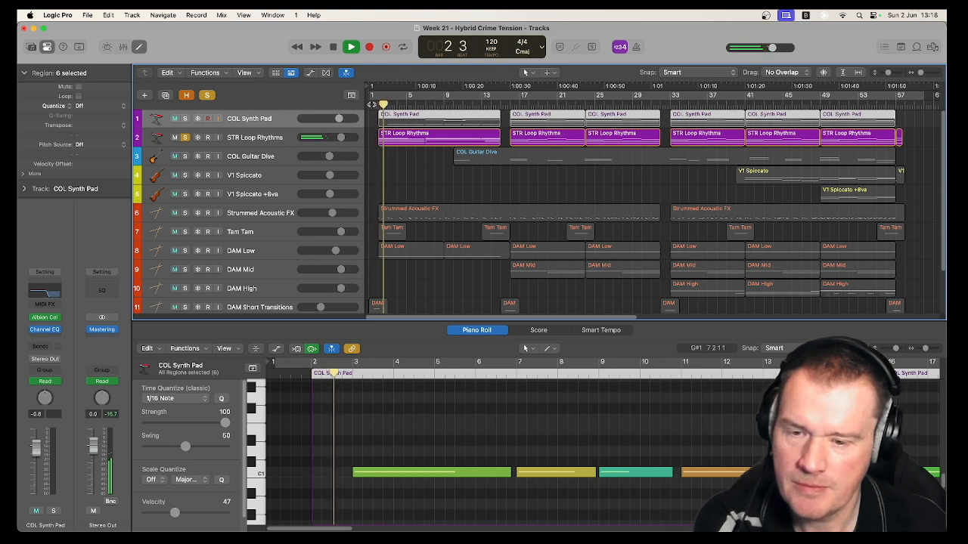
Examine the notes of the first STR Loop Rhythms region across its octaves during playback, and turn off the track's solo
click(418, 137)
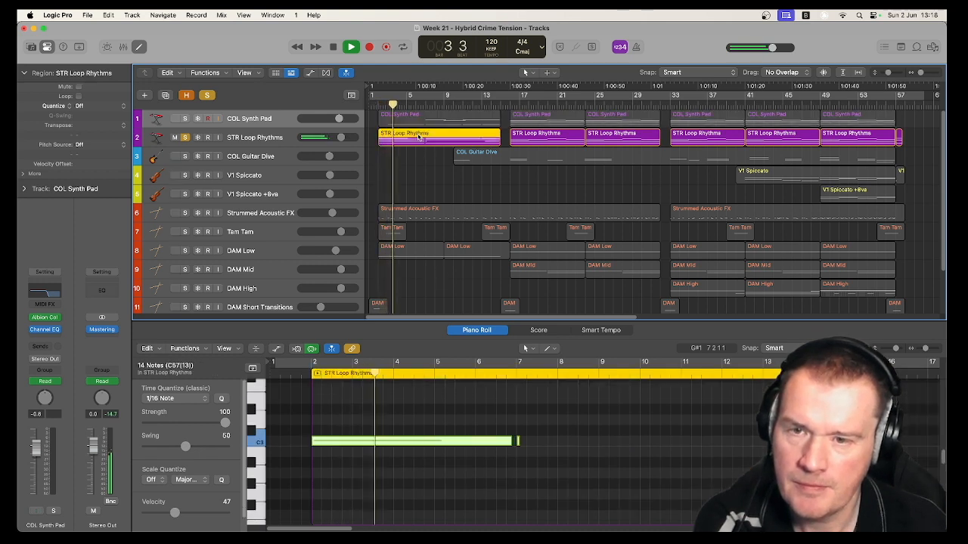
scroll(614, 477, down, 2)
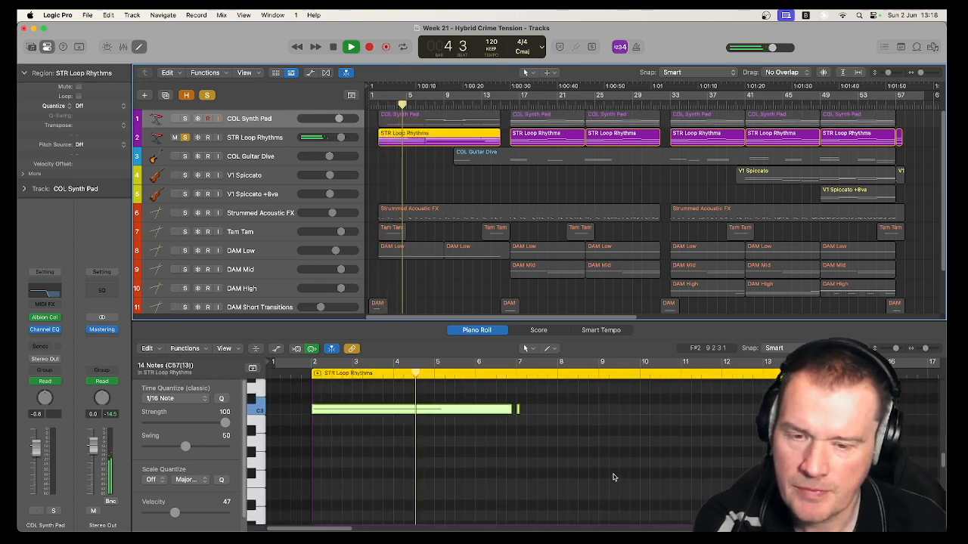
scroll(614, 477, up, 3)
scroll(614, 477, up, 4)
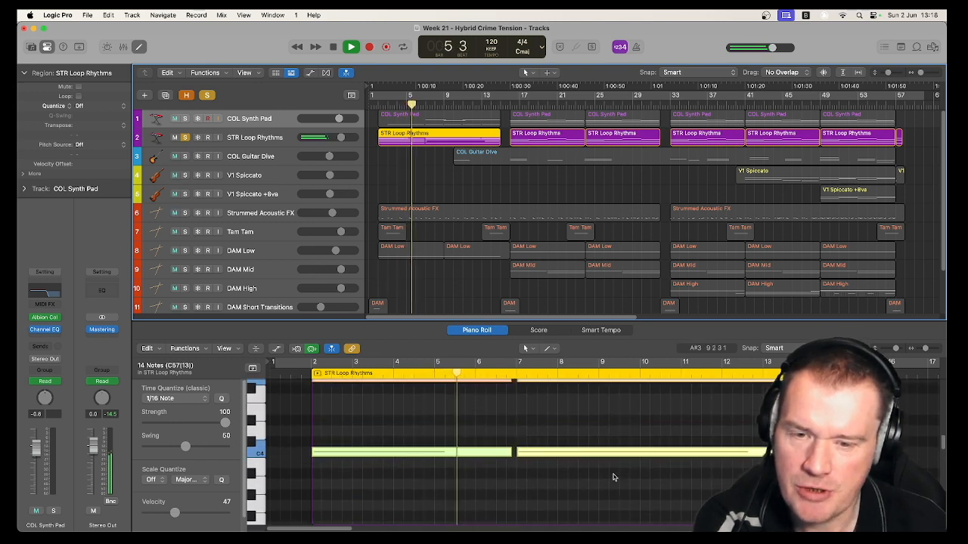
scroll(614, 477, down, 1)
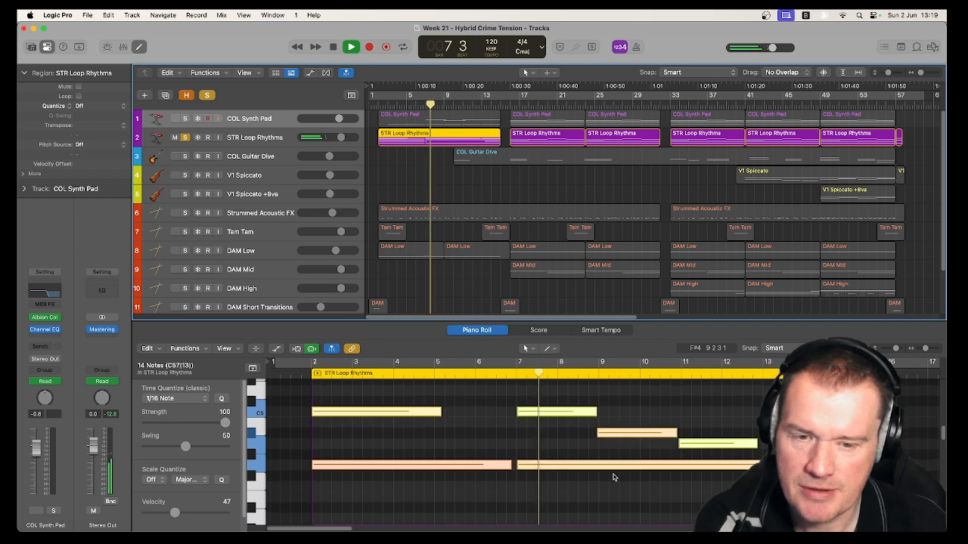
scroll(613, 477, down, 1)
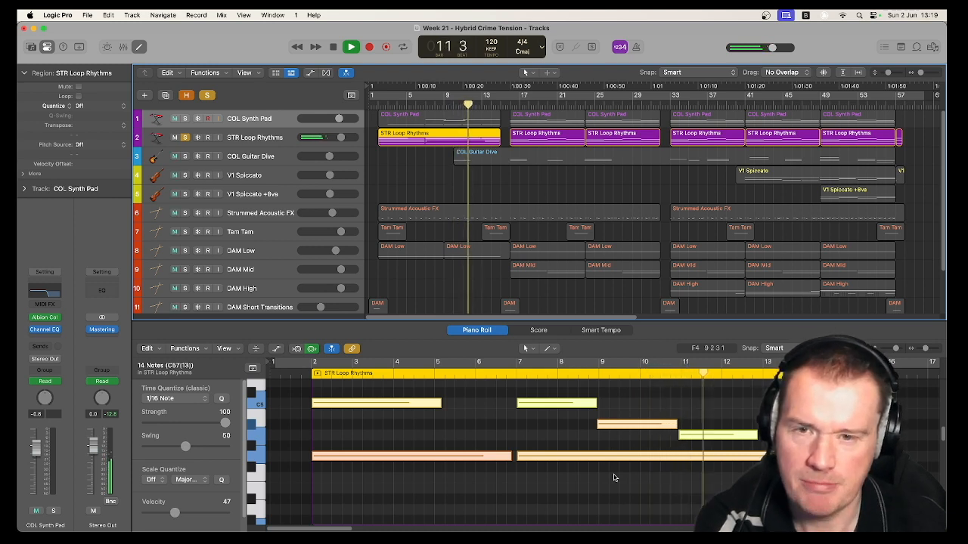
click(184, 138)
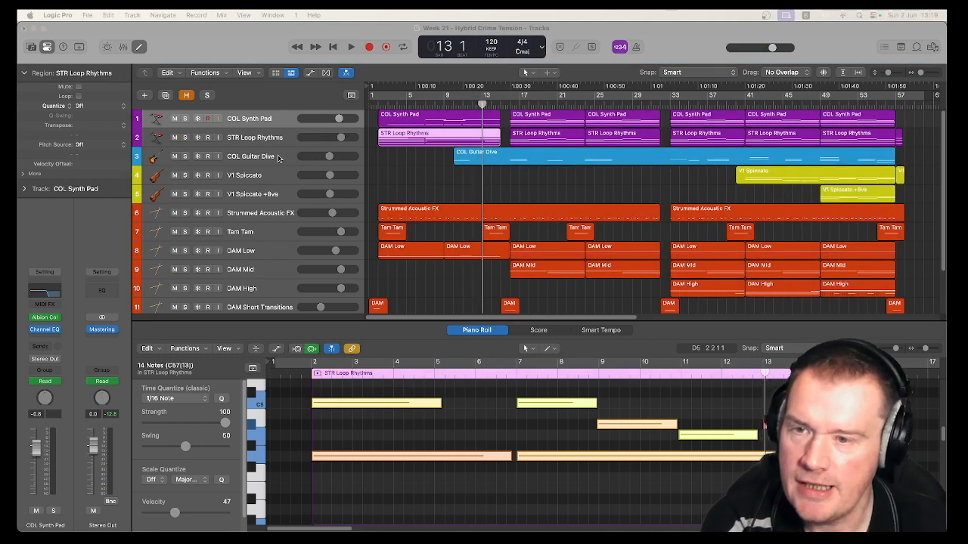
Solo COL Guitar Dive, show its region in the Piano Roll and start playback from bar 10
click(184, 156)
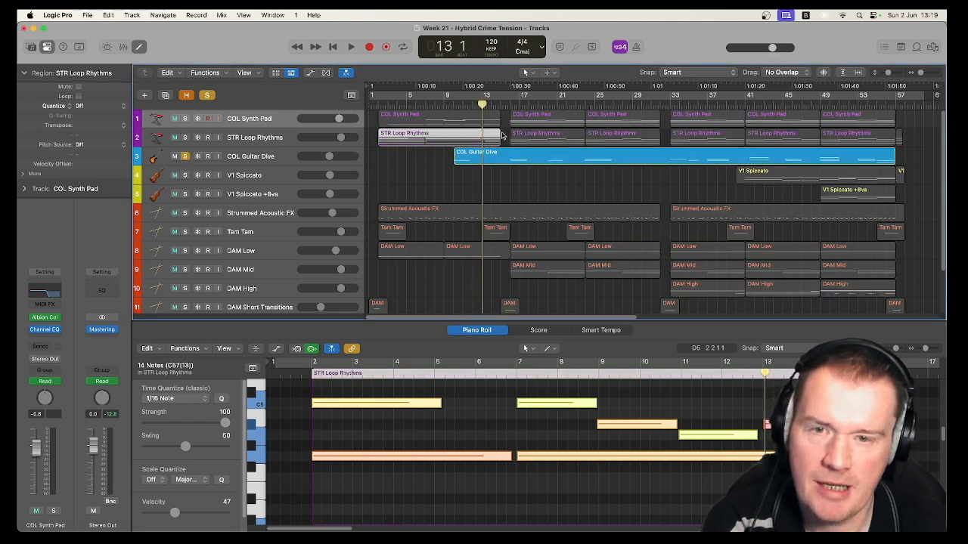
click(450, 105)
click(481, 158)
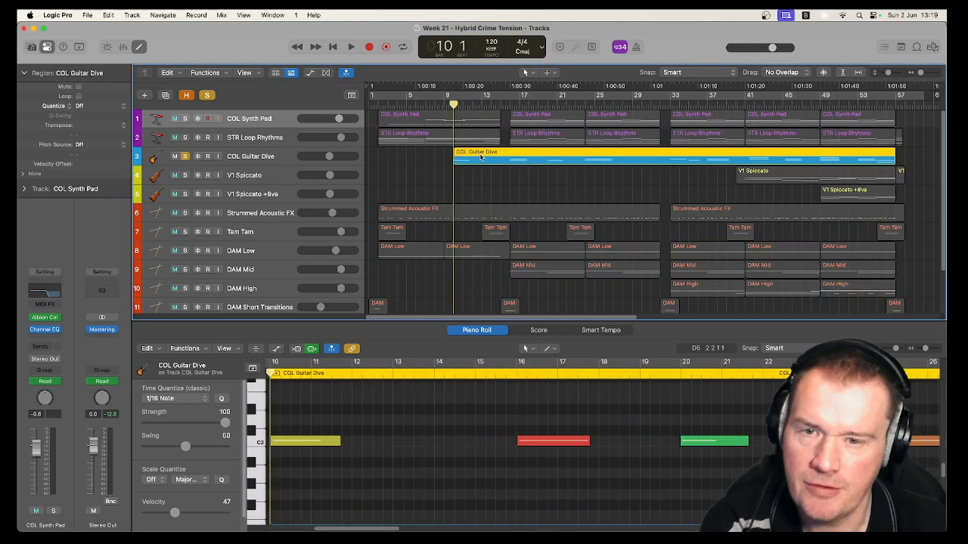
key(space)
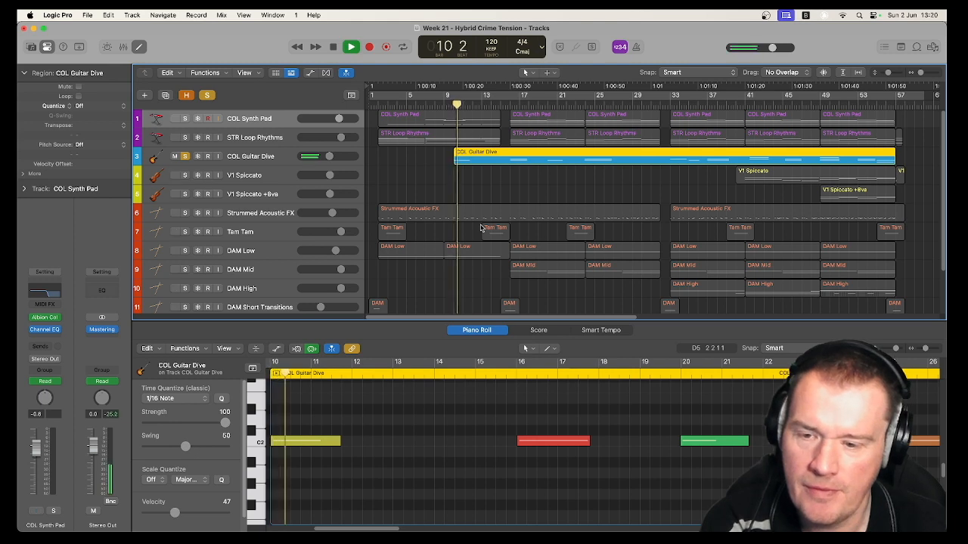
Skip the COL Guitar Dive playback to about bar 16, check its higher notes, and end playback and solo
click(507, 104)
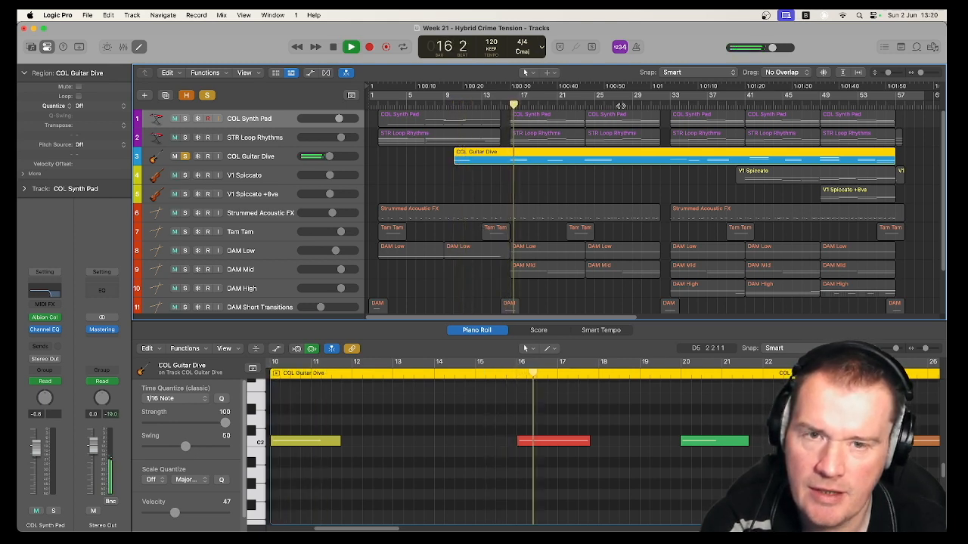
scroll(640, 427, up, 5)
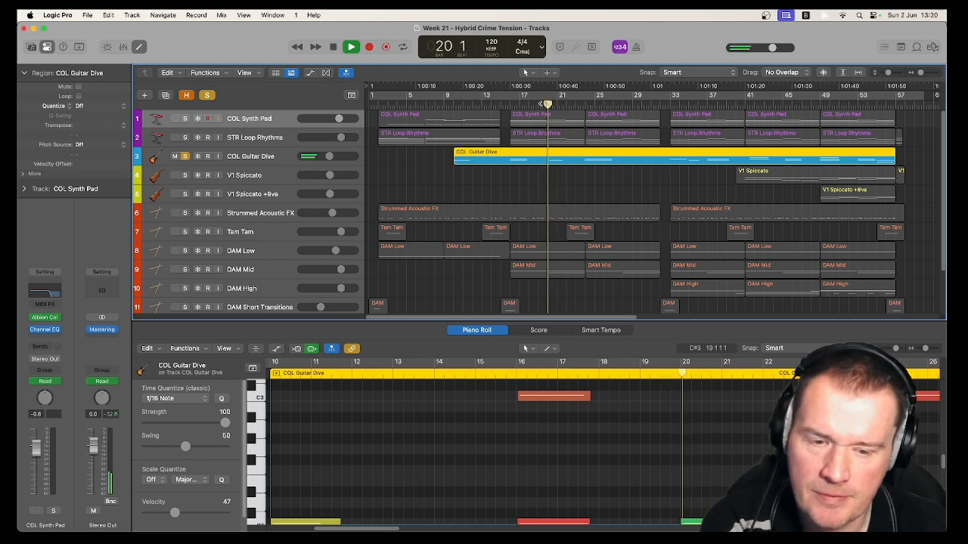
key(space)
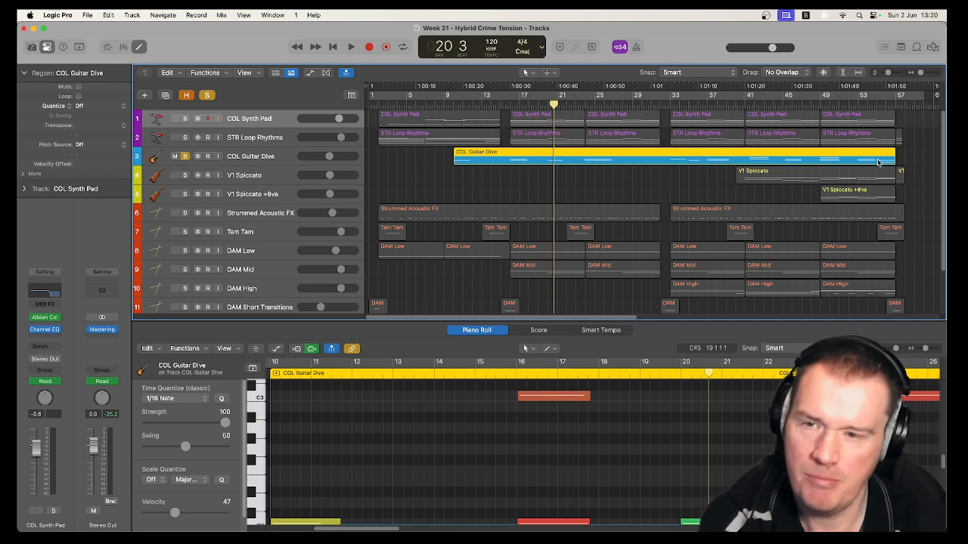
click(184, 157)
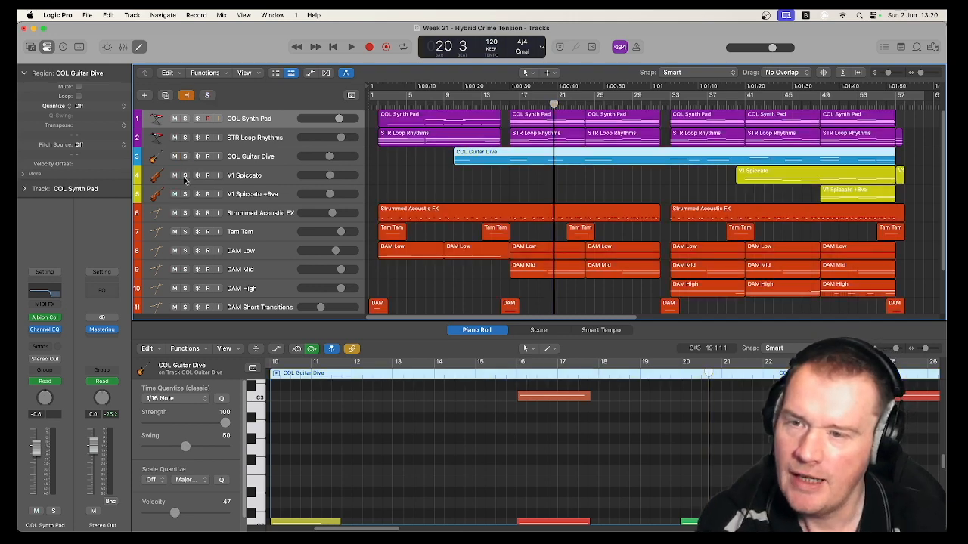
Inspect the Arpeggiator settings on the V1 Spiccato track and close the plug-in window
click(257, 177)
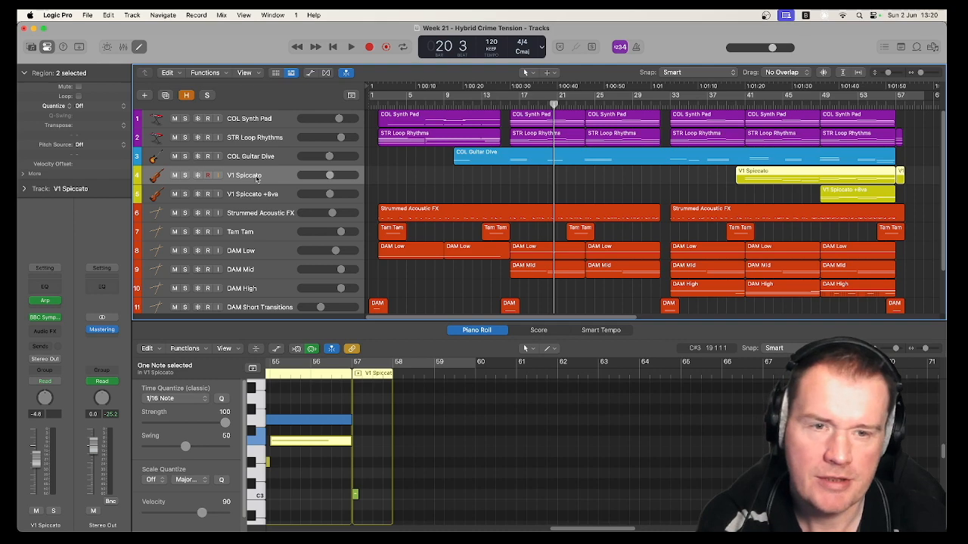
click(45, 301)
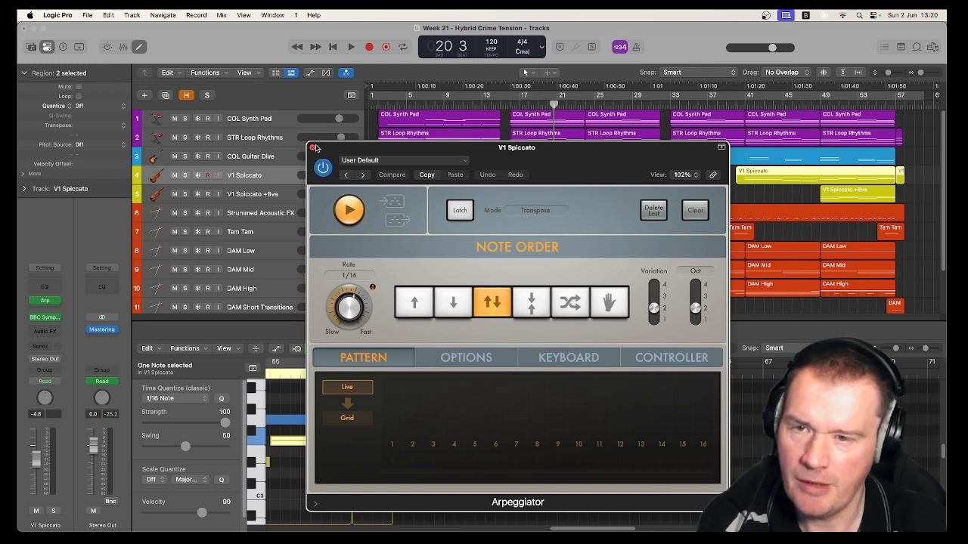
click(313, 148)
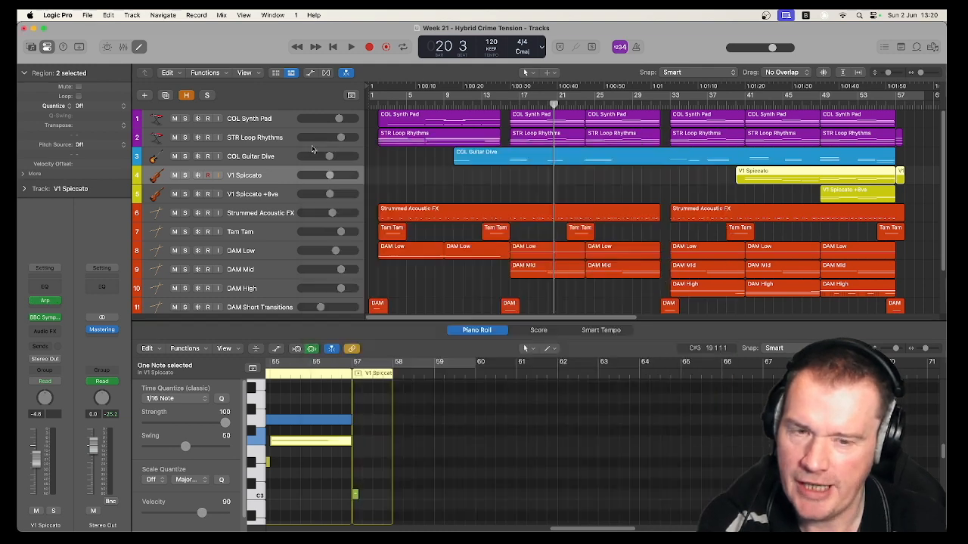
Solo V1 Spiccato, play its first region while viewing the notes in the Piano Roll, and stop playback
click(185, 175)
key(space)
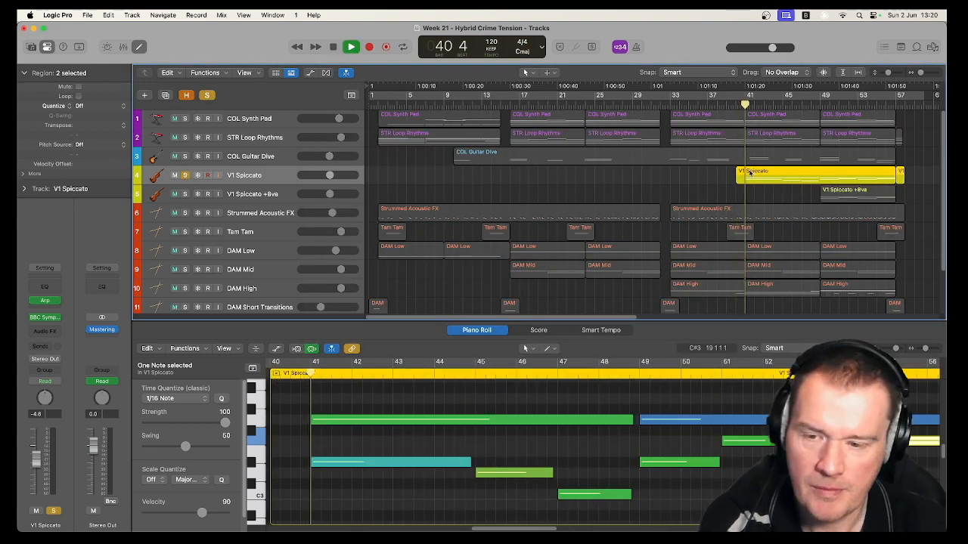
scroll(721, 429, up, 1)
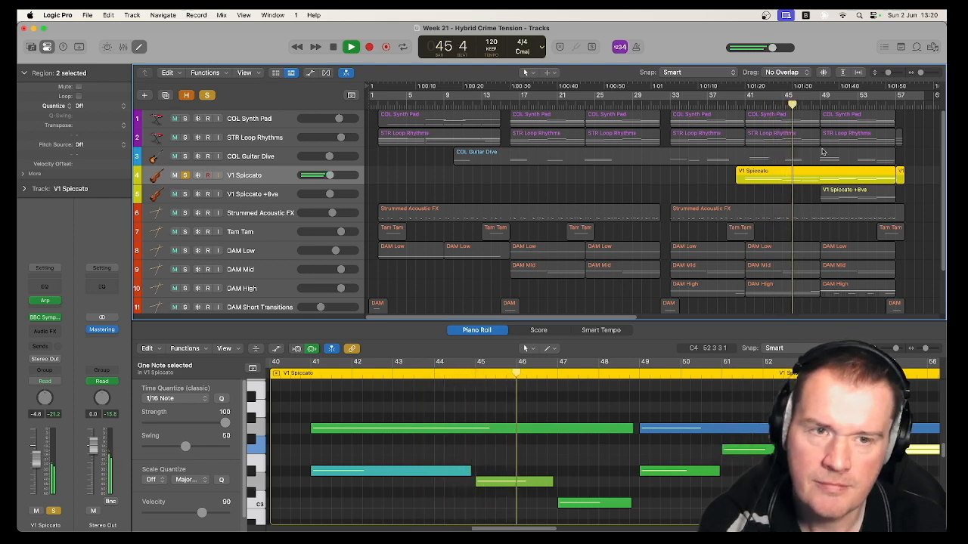
key(space)
Solo V1 Spiccato +8va instead, show its region's notes and start playback from bar 49
click(184, 195)
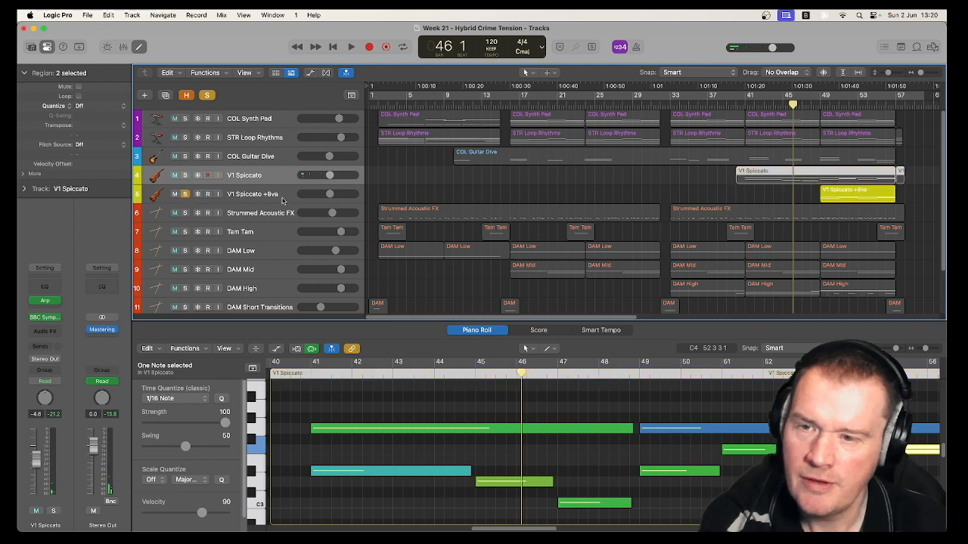
click(821, 105)
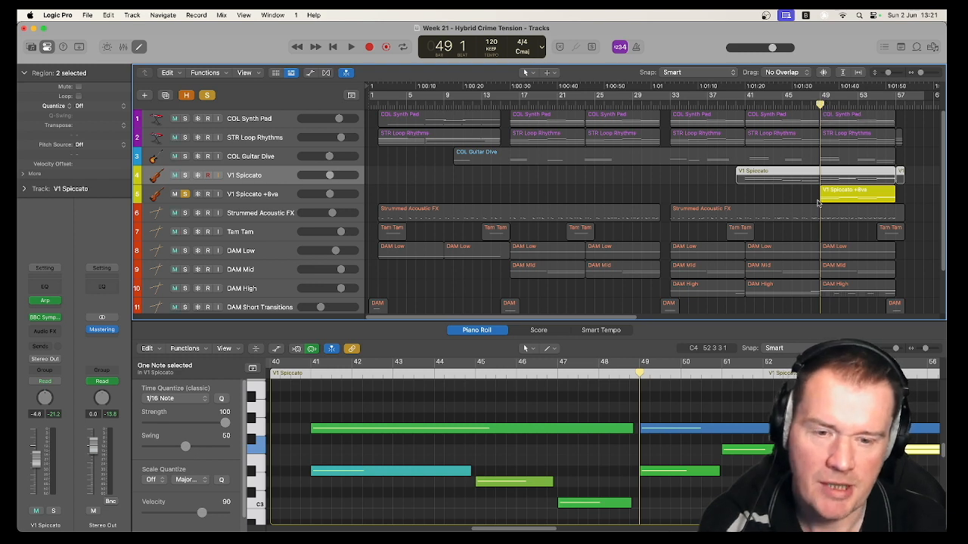
click(841, 194)
key(space)
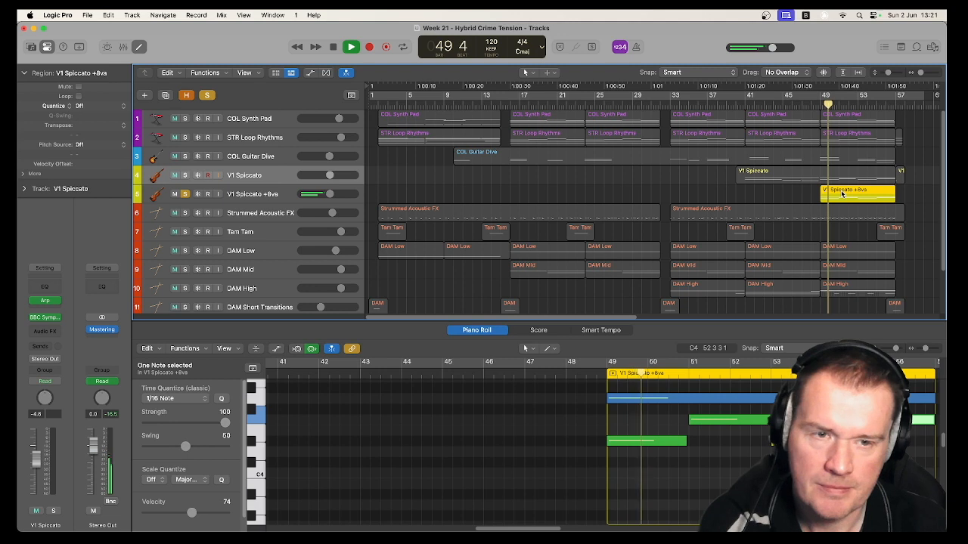
Listen to V1 Spiccato and V1 Spiccato +8va soloed together, stop playback and turn off both solos
key(space)
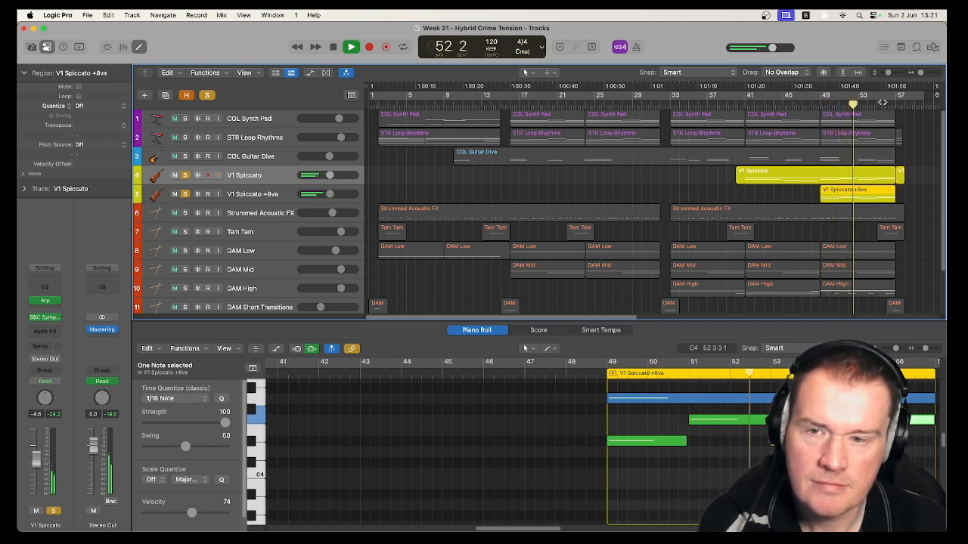
key(space)
click(185, 176)
click(184, 194)
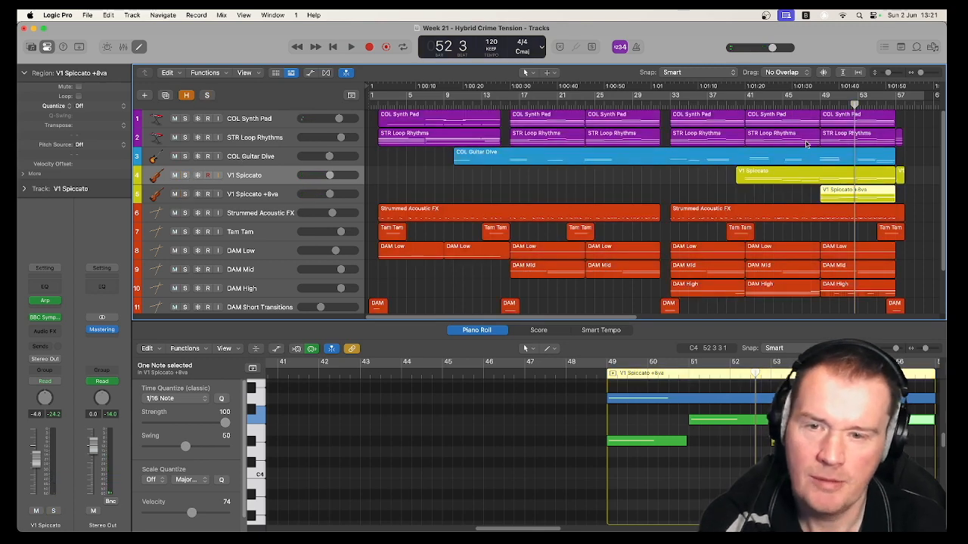
Show the Strummed Acoustic FX notes in the Piano Roll and play that track soloed from bar 2
click(262, 214)
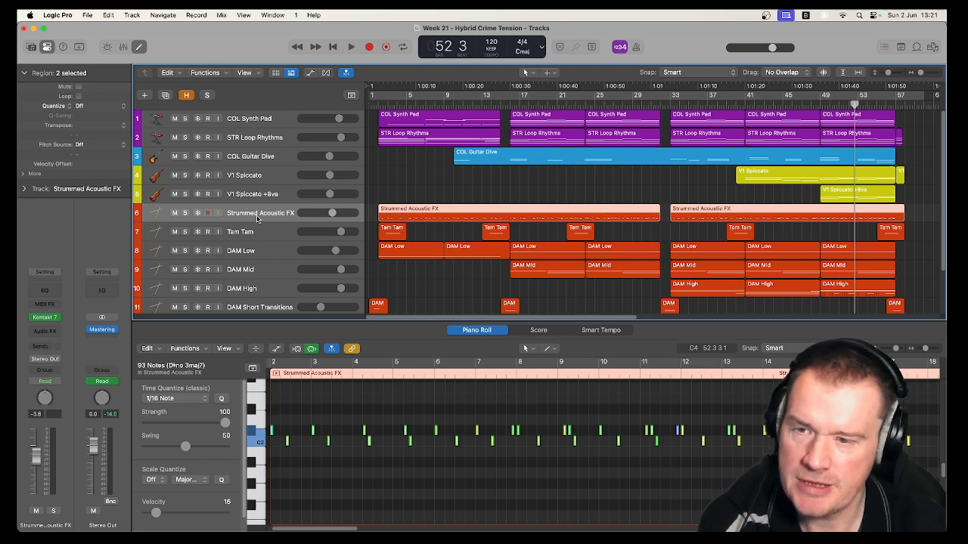
click(373, 102)
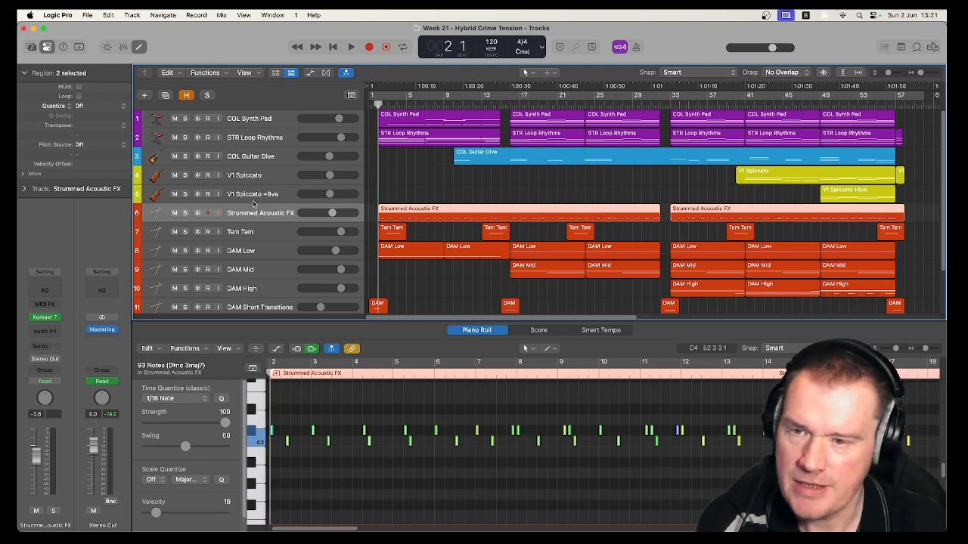
key(space)
key(s)
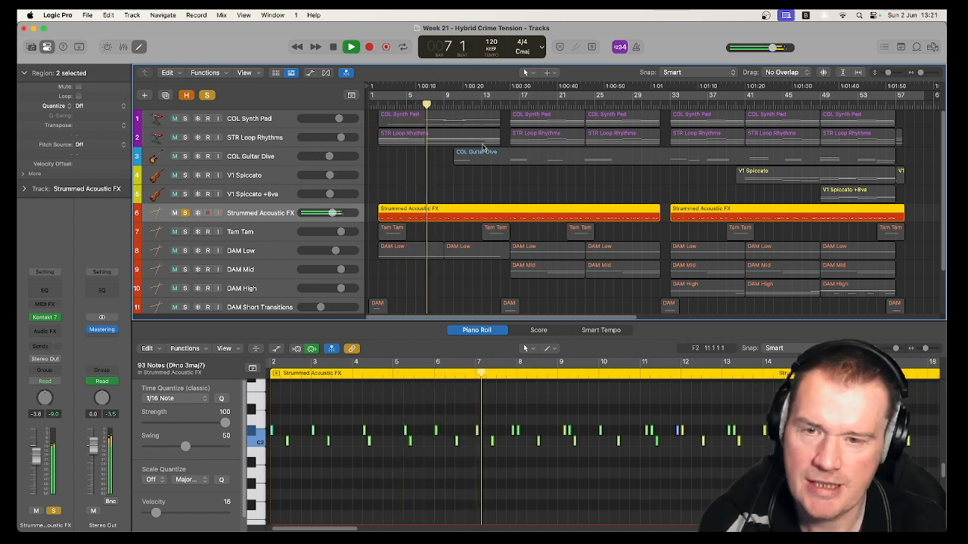
Skip ahead to the second section of Strummed Acoustic FX, listen briefly, stop playback and turn off the solo
click(529, 93)
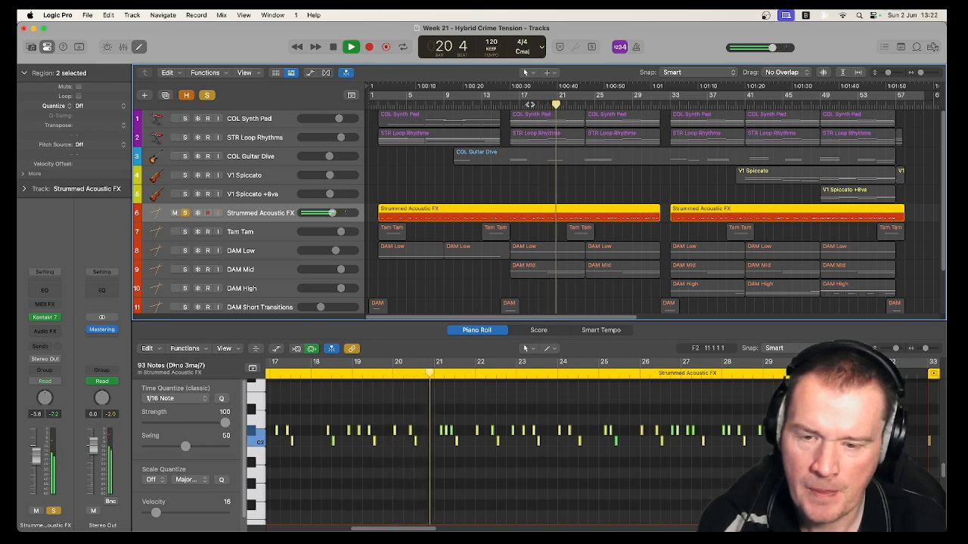
key(space)
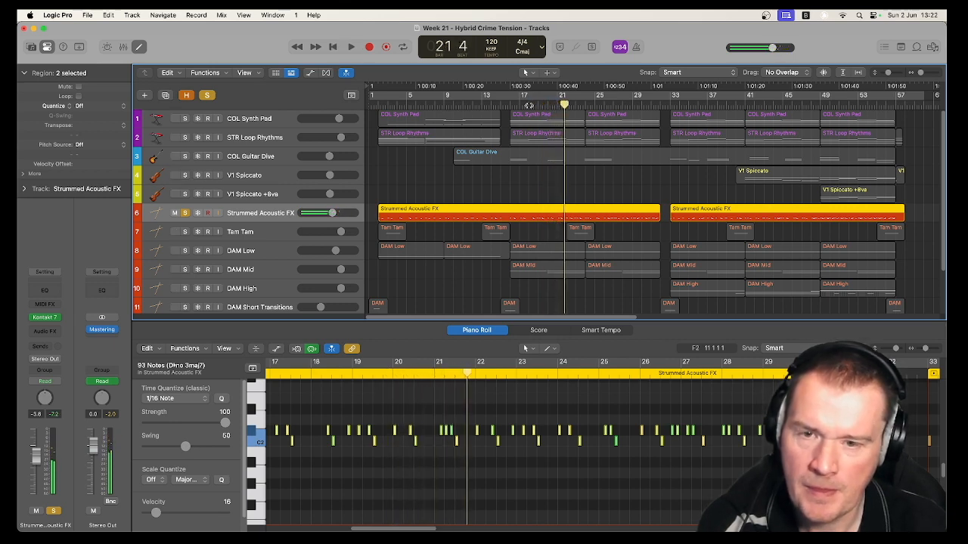
click(186, 213)
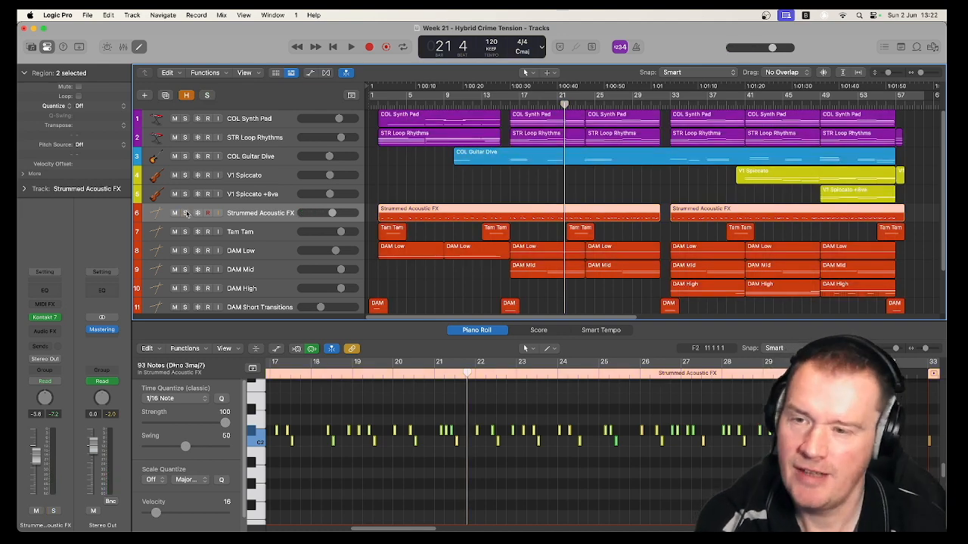
Solo Tam Tam, start playback from bar 2 and show its first region's notes in the Piano Roll
click(185, 232)
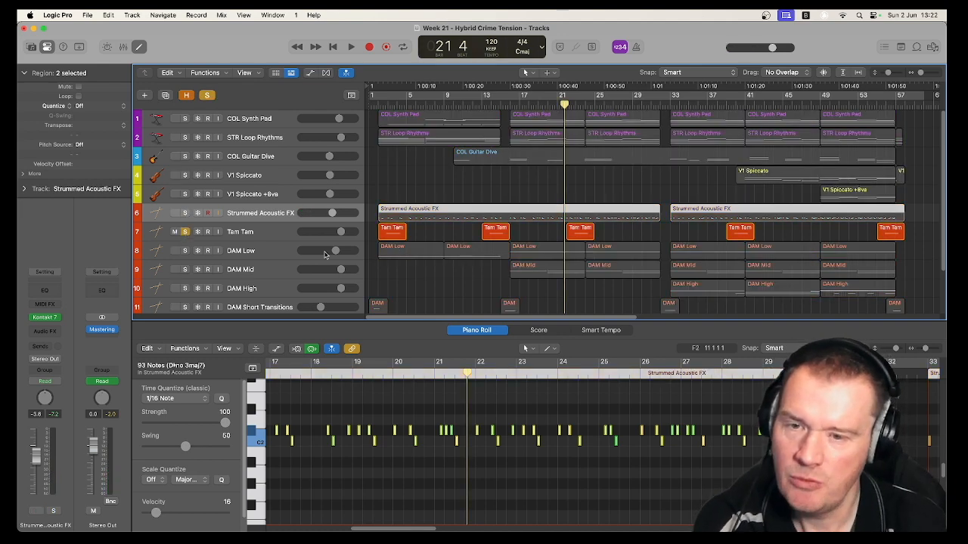
click(377, 105)
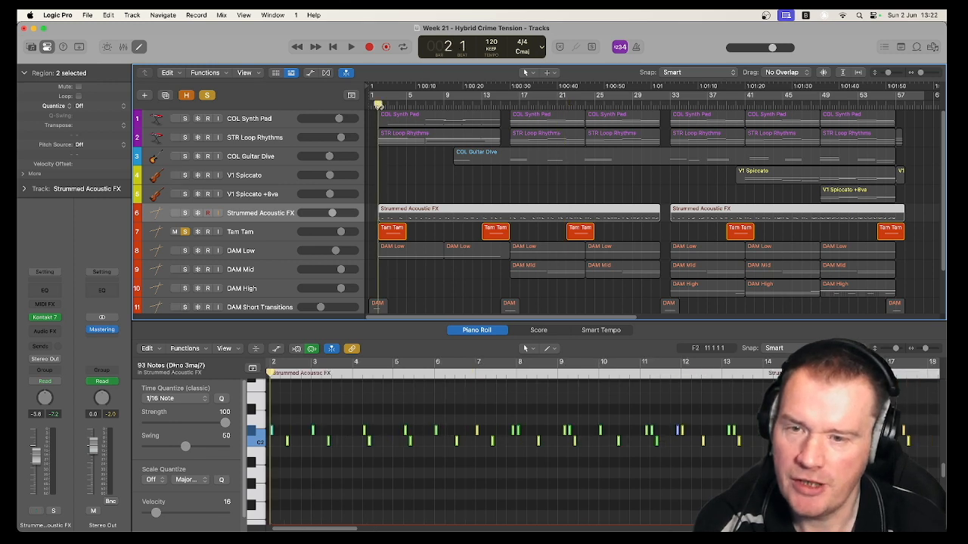
key(space)
click(390, 231)
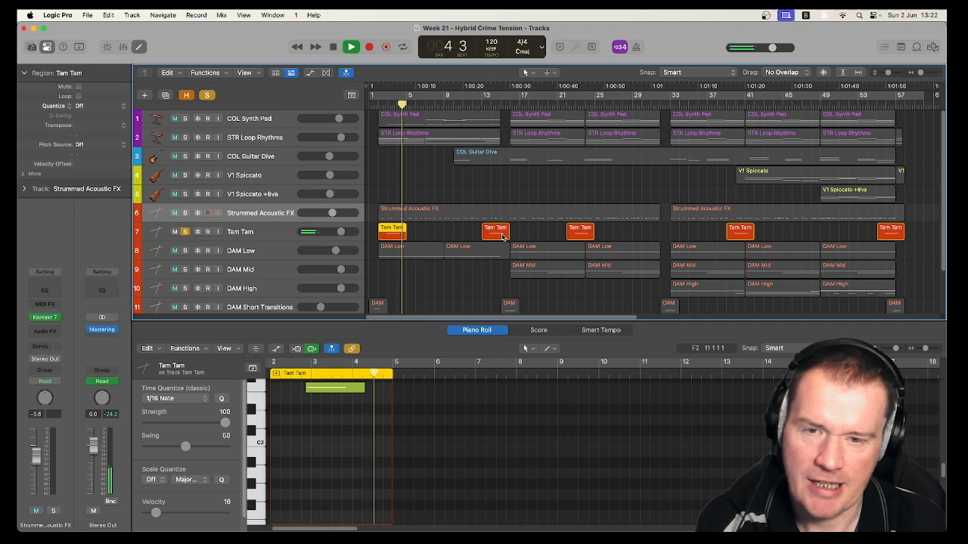
Stop playback and turn off the Tam Tam solo
key(space)
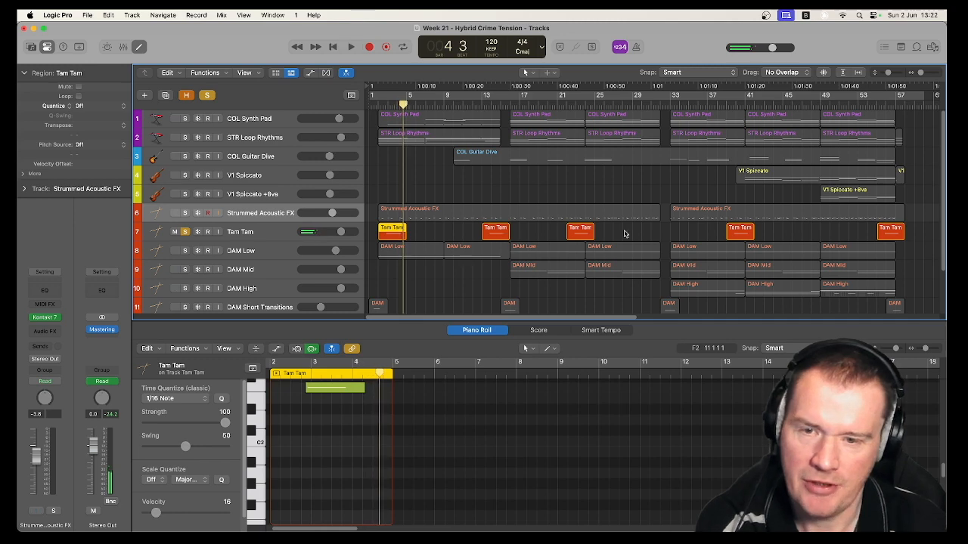
click(186, 232)
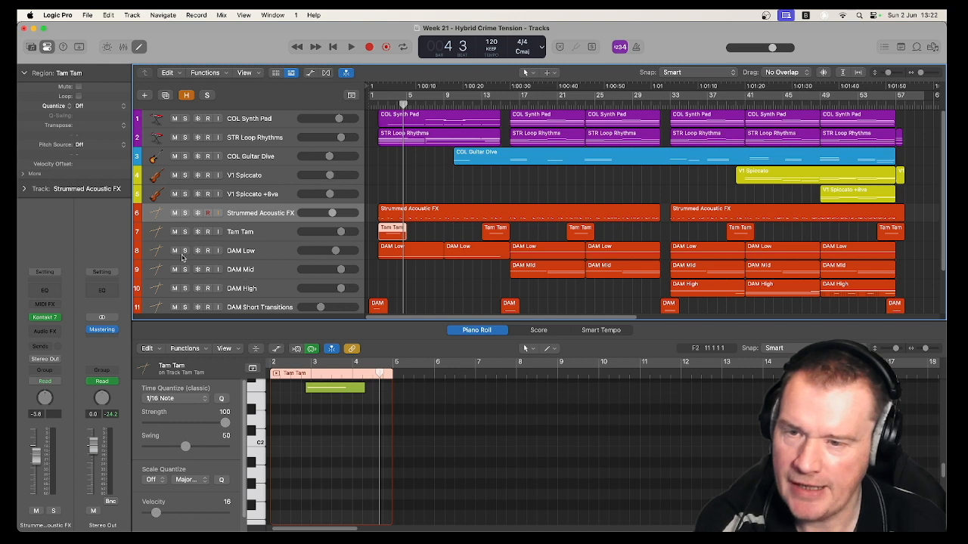
Select all DAM Low, Mid and High regions, listen to DAM Low soloed from bar 33, and turn off its solo
drag(374, 254, 883, 285)
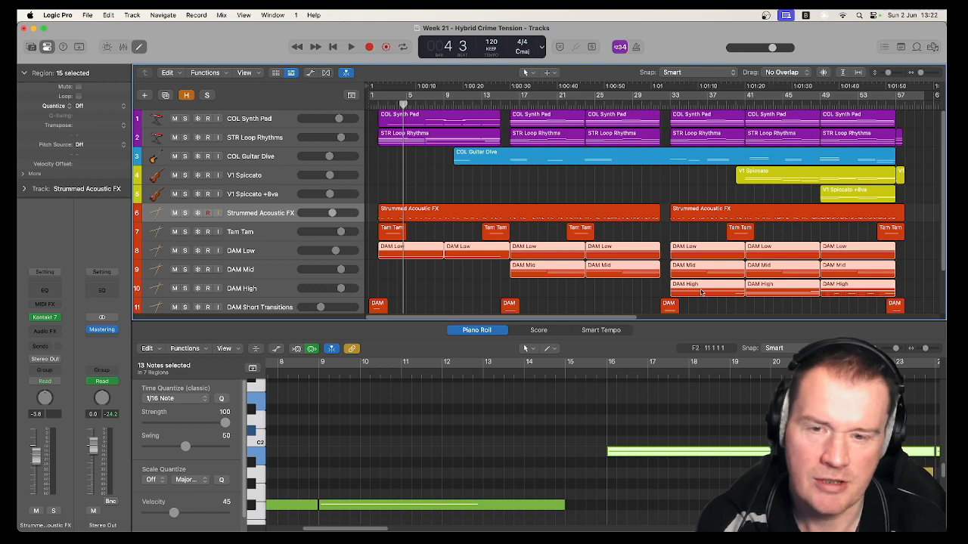
click(185, 250)
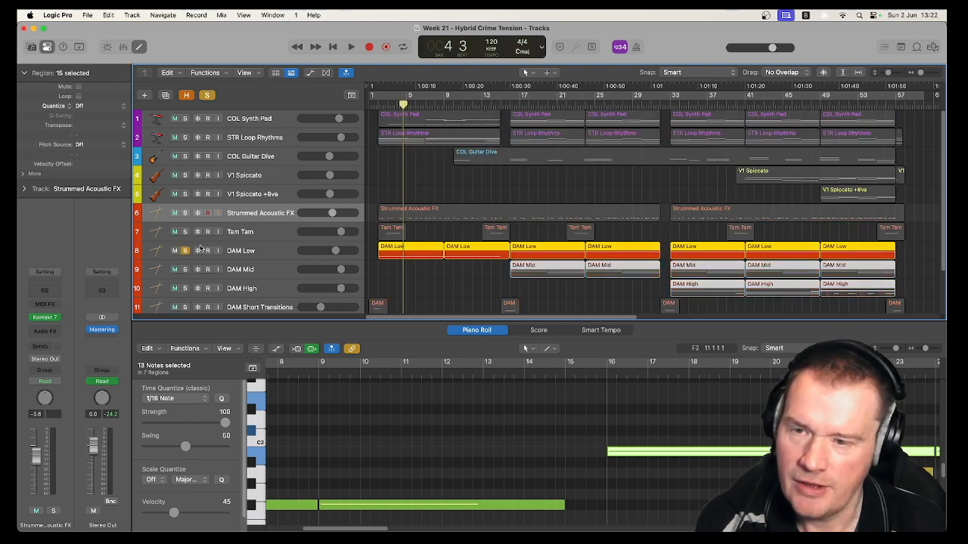
click(672, 106)
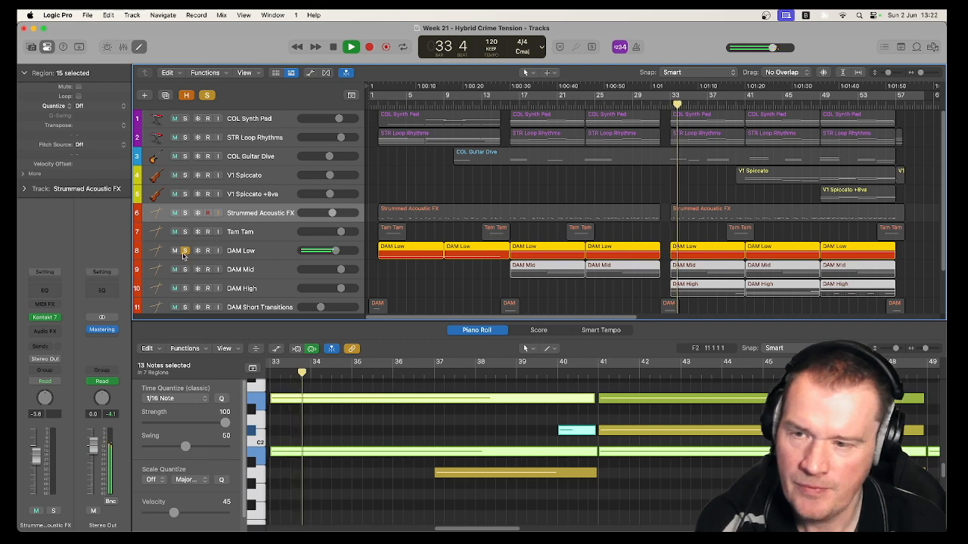
key(space)
click(185, 250)
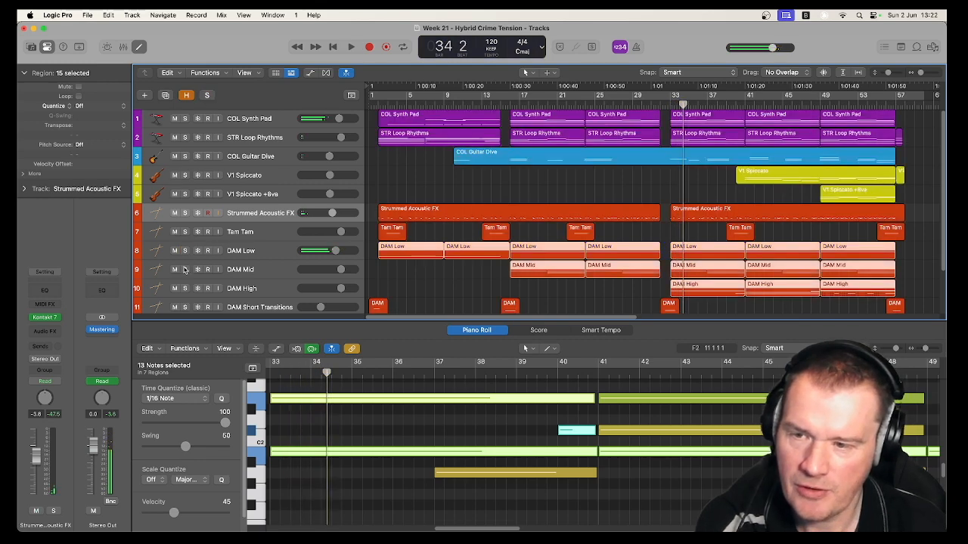
Listen briefly to DAM Mid soloed in the bar 33 section, stop playback and turn off its solo
click(184, 269)
key(space)
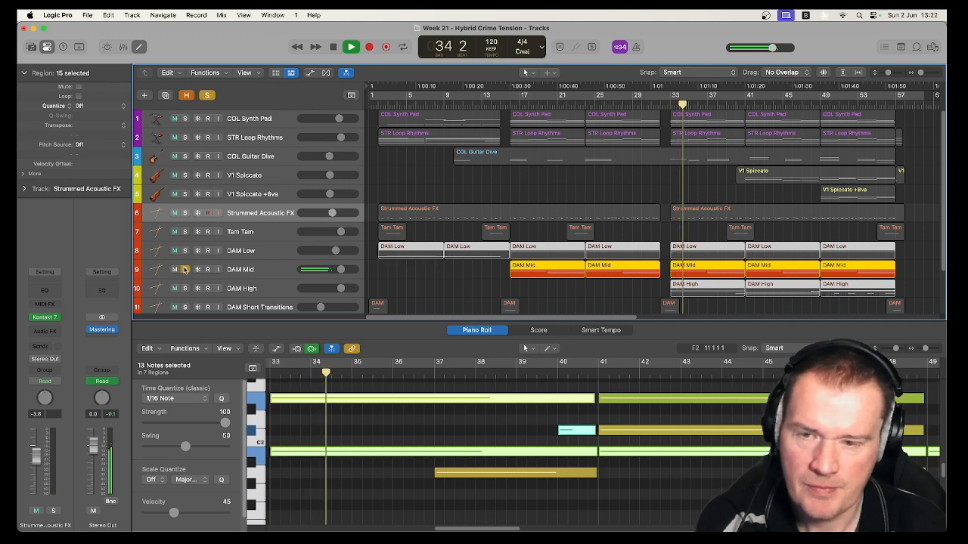
key(space)
click(185, 269)
Listen to DAM High soloed from bar 33, stop playback and turn off its solo
click(185, 288)
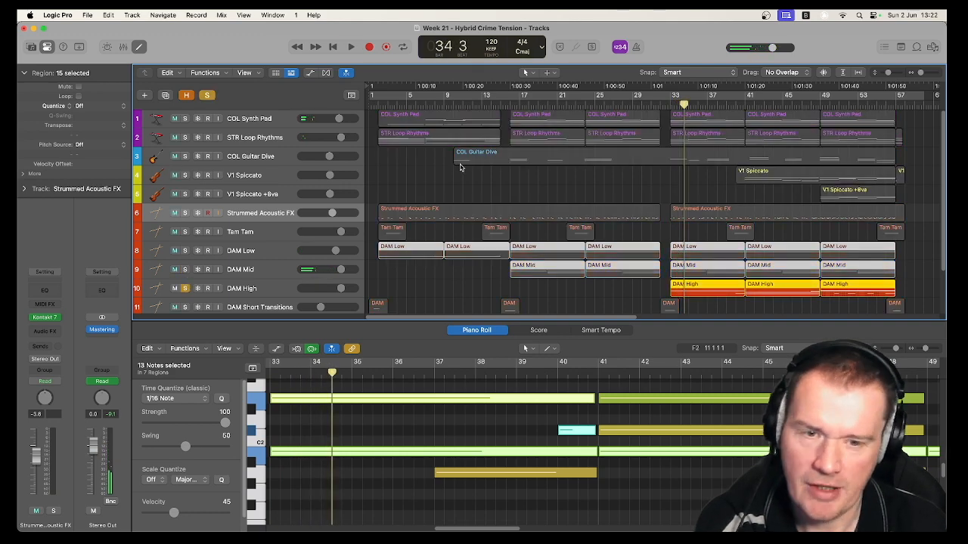
key(space)
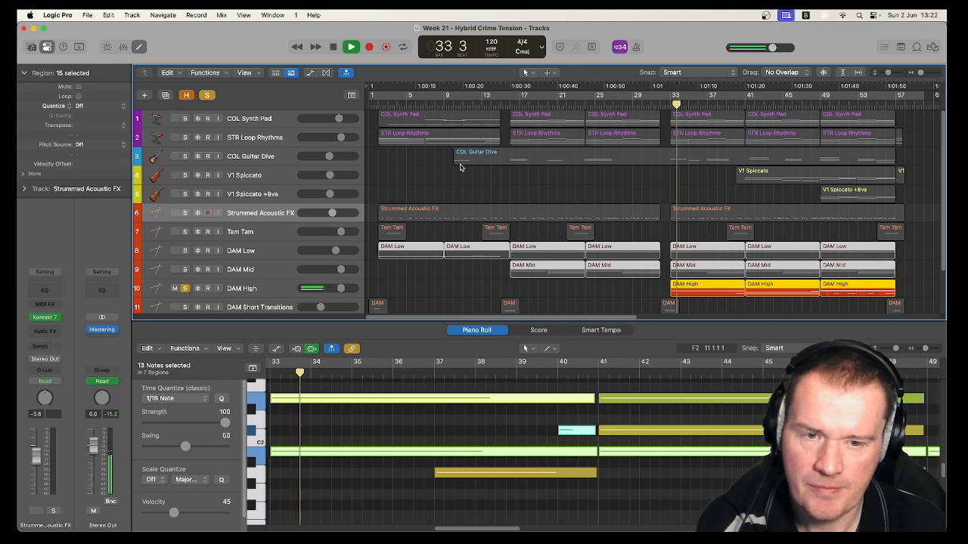
key(space)
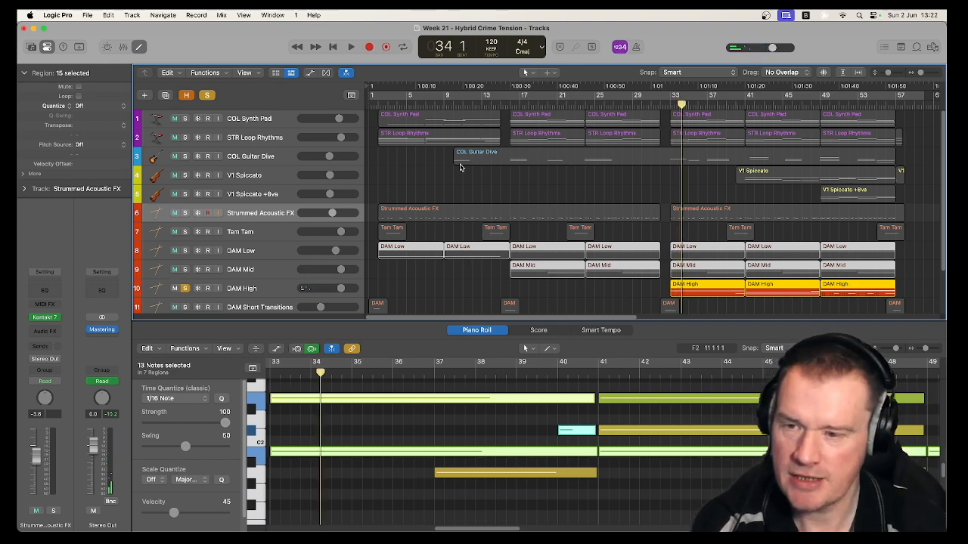
click(186, 289)
Solo DAM Short Transitions and start playback from the beginning of the arrangement
scroll(243, 269, down, 1)
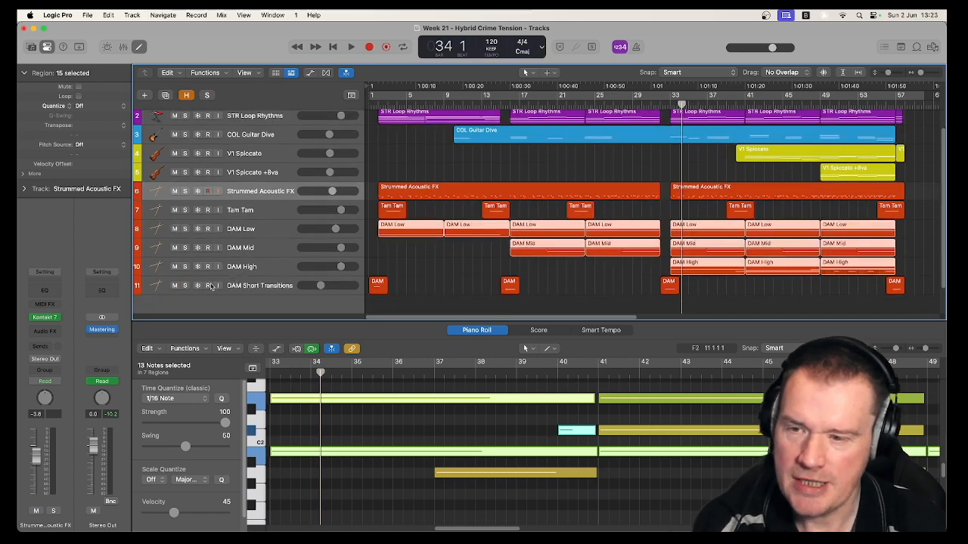
click(185, 286)
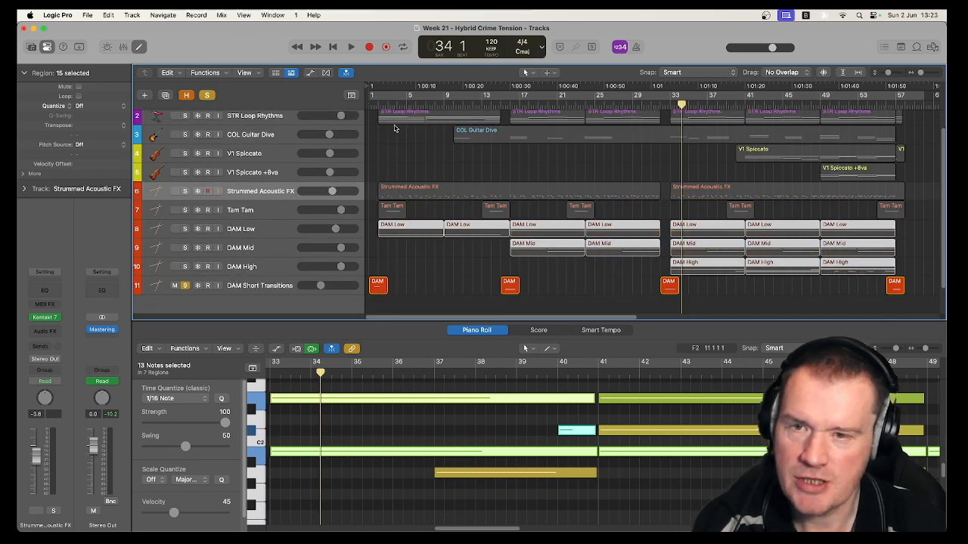
key(Return)
drag(372, 105, 369, 105)
key(space)
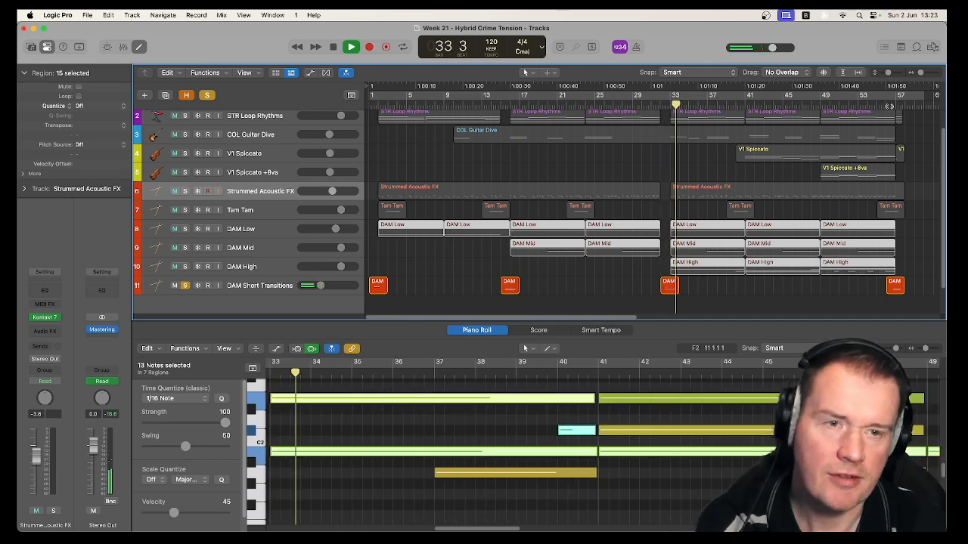
Skip to the last DAM Short Transitions region near bar 56, show its note, stop playback and turn off the solo
click(890, 105)
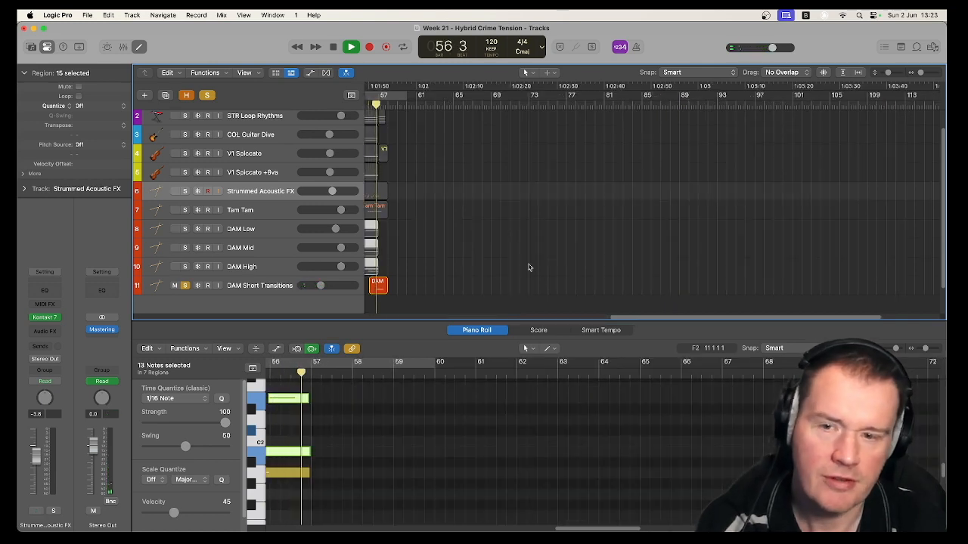
click(377, 283)
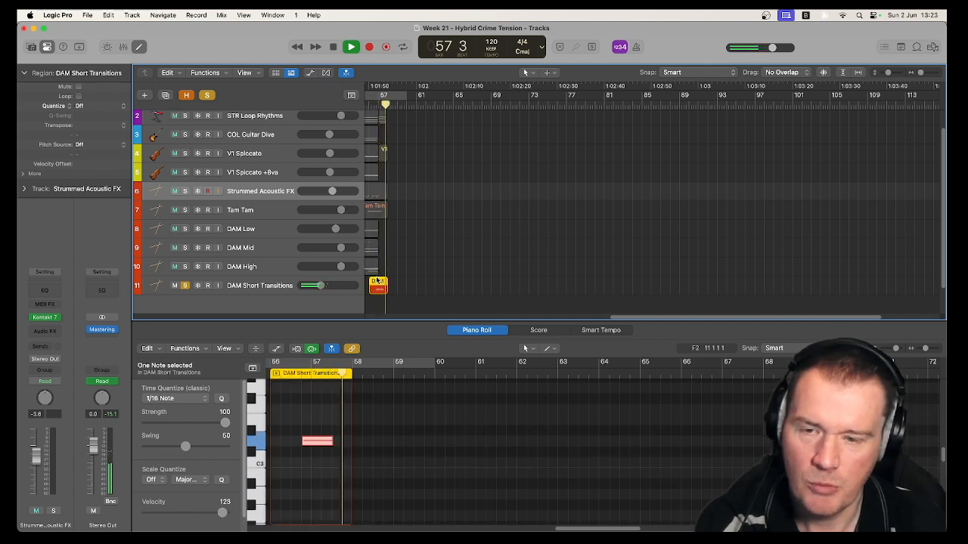
key(space)
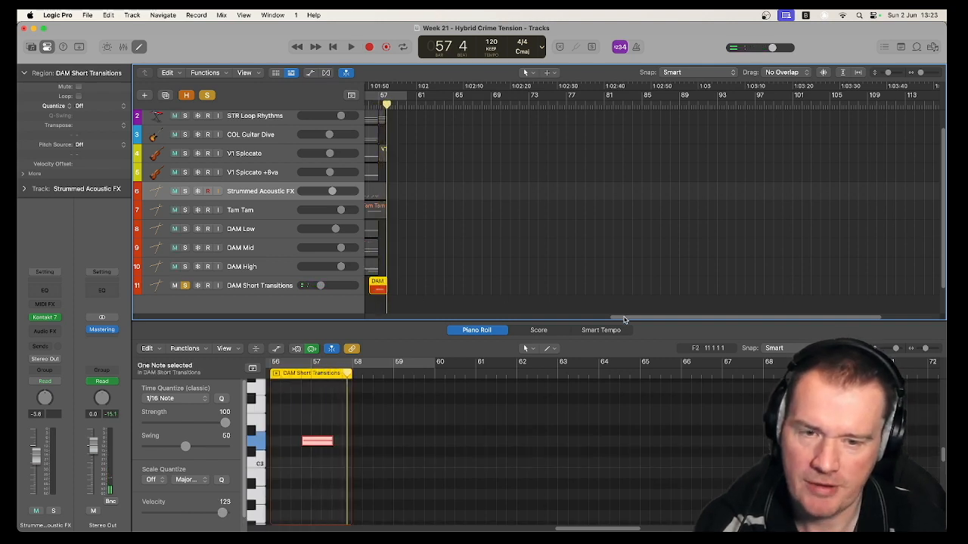
drag(624, 319, 381, 319)
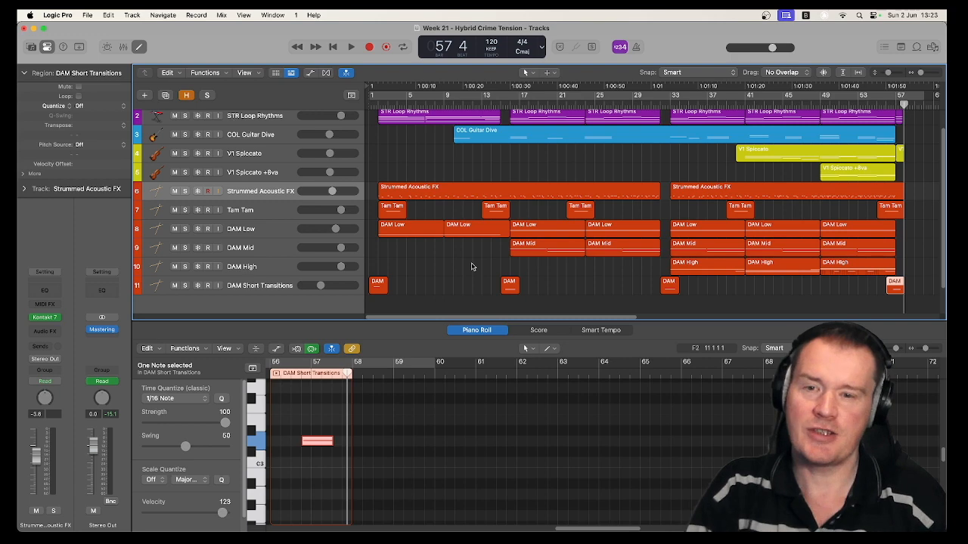
scroll(471, 266, up, 1)
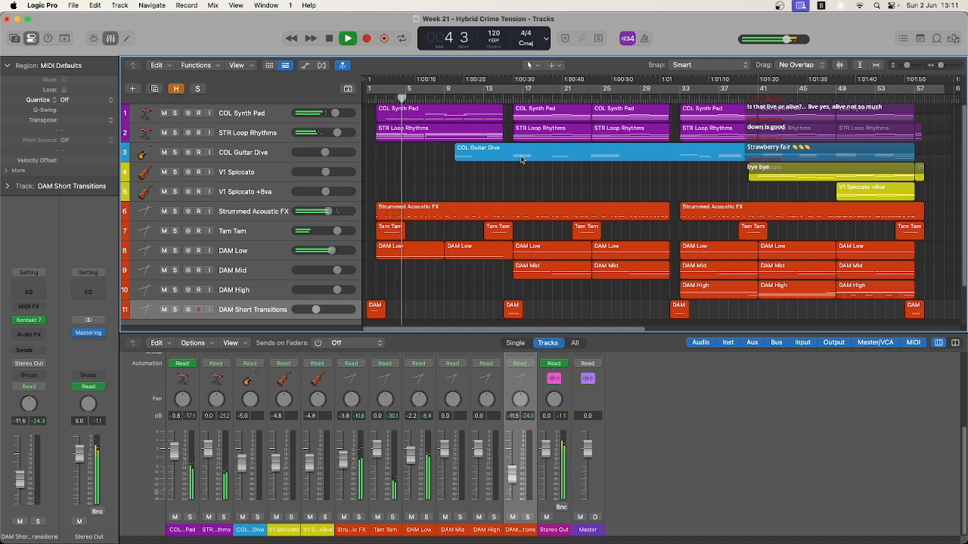
While the full arrangement plays, show the first STR Loop Rhythms and COL Synth Pad regions' notes in the Piano Roll
click(431, 129)
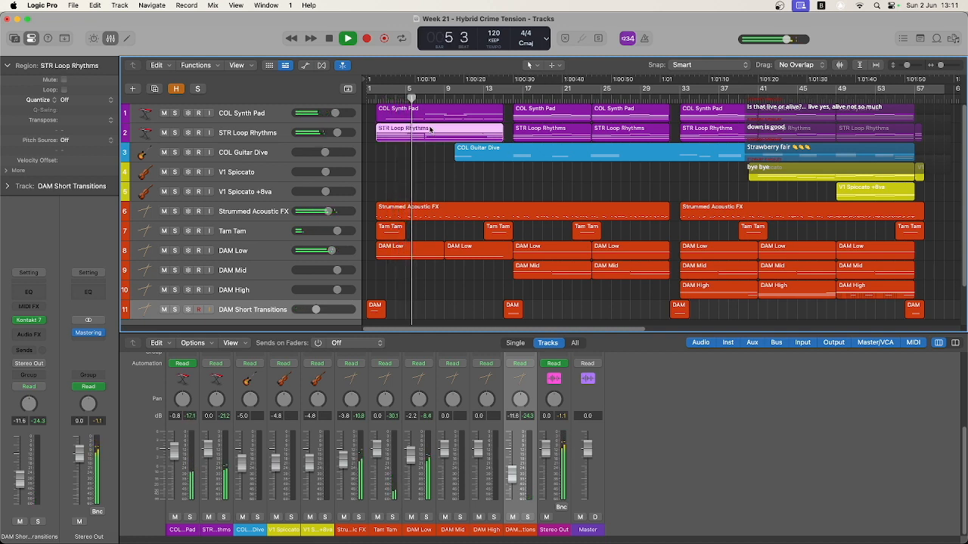
double_click(430, 129)
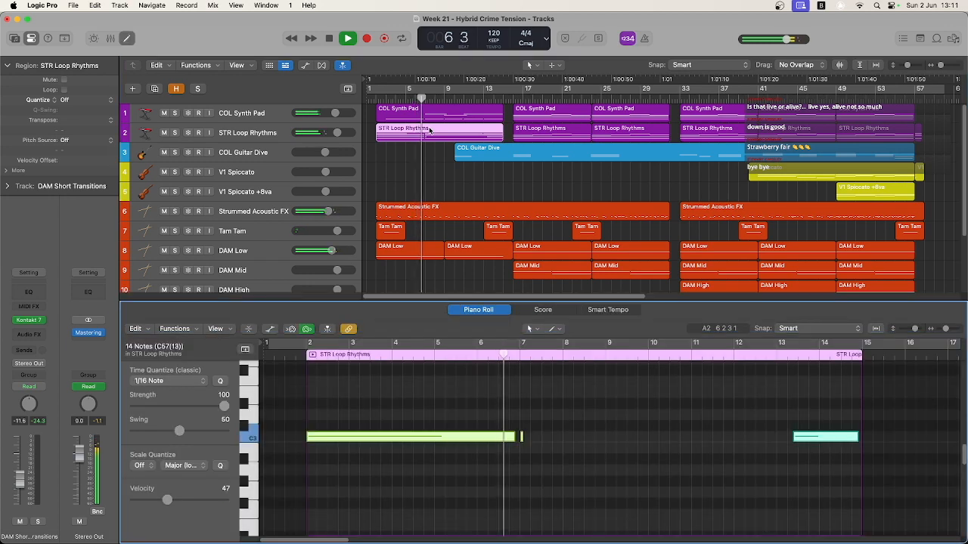
click(438, 115)
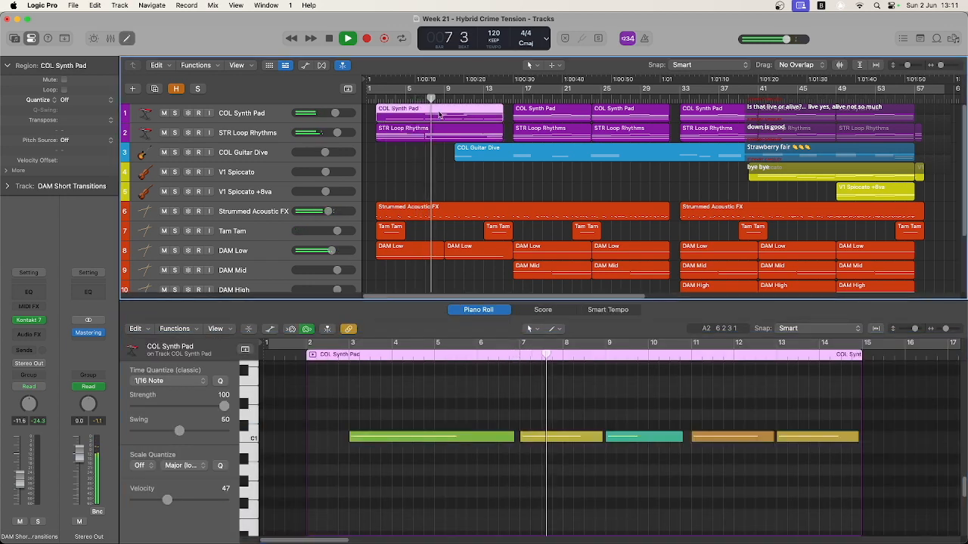
scroll(669, 448, up, 1)
scroll(669, 448, up, 2)
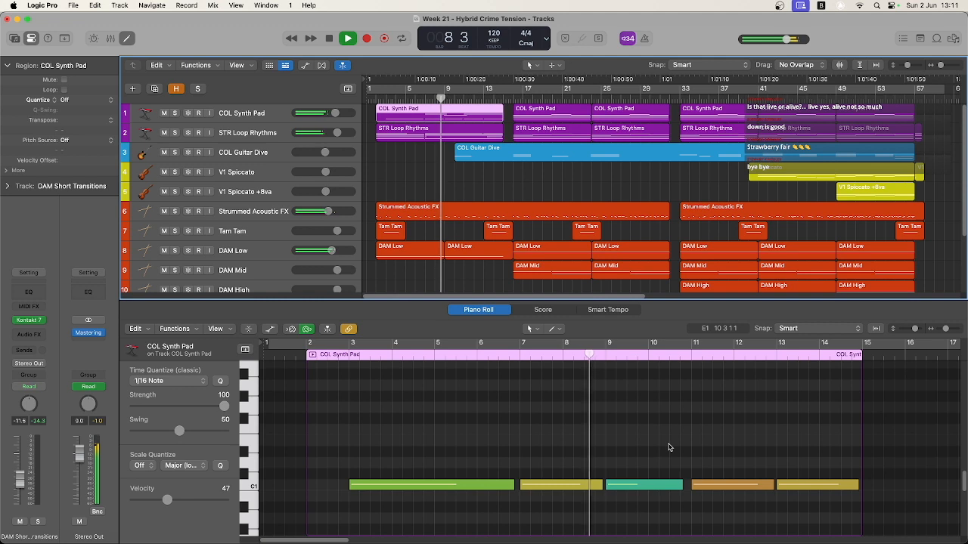
Follow playback by showing the notes of COL Guitar Dive, Strummed Acoustic FX, the second Tam Tam and the DAM Low region at bar 16
click(462, 150)
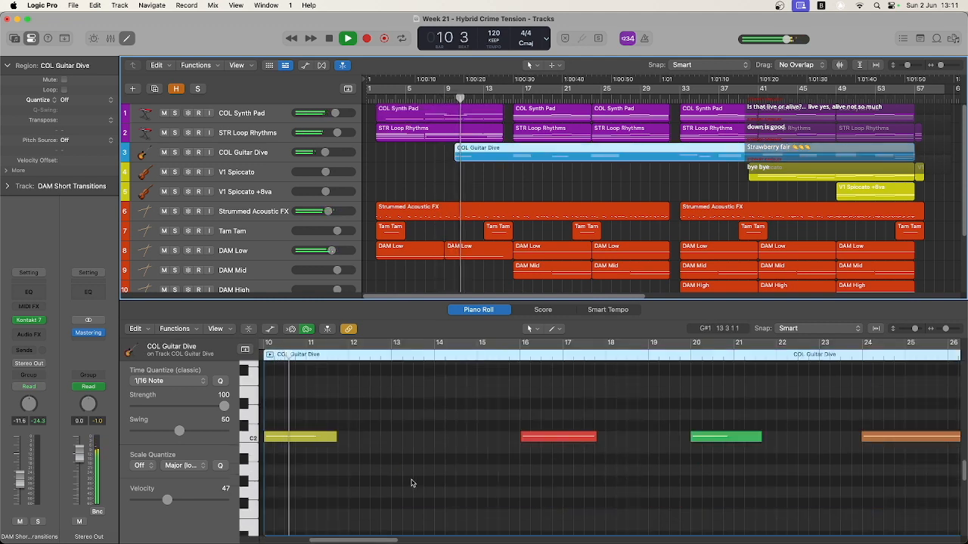
click(478, 213)
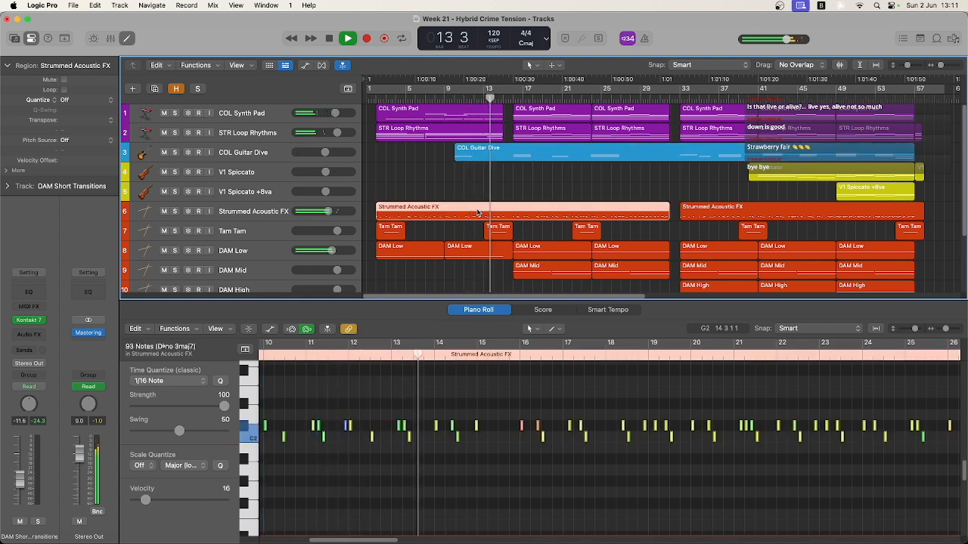
click(487, 232)
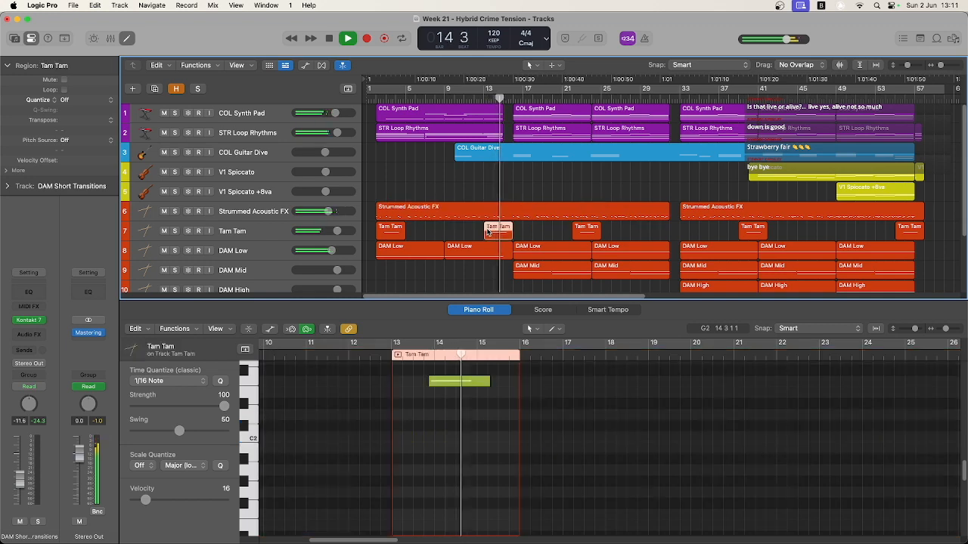
click(543, 249)
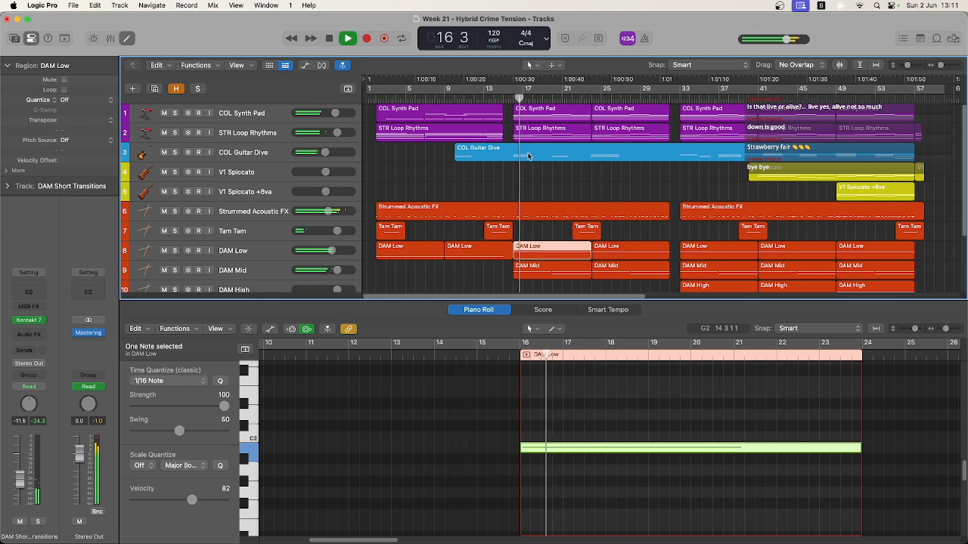
Show the notes of COL Guitar Dive again, STR Loop Rhythms at bar 16 and COL Synth Pad at bar 24 during playback
click(529, 155)
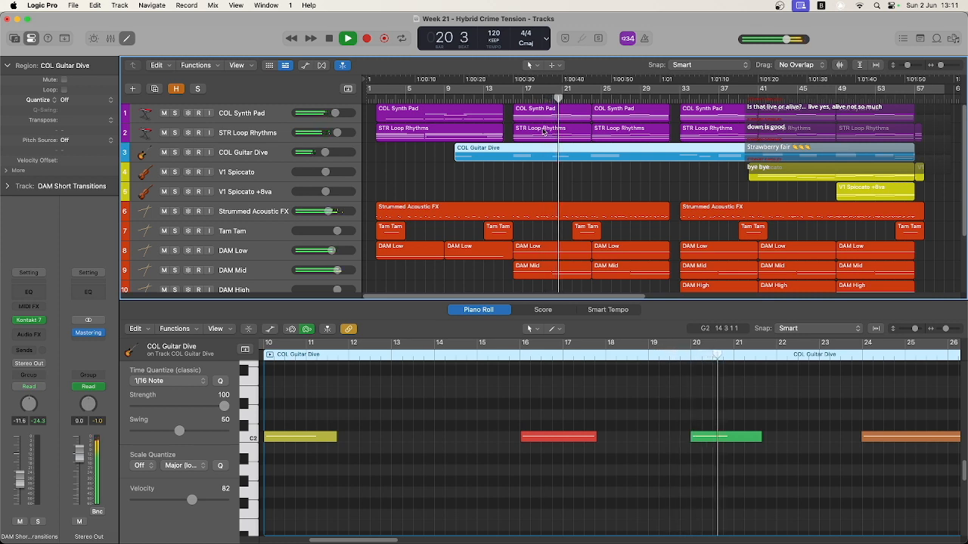
click(543, 131)
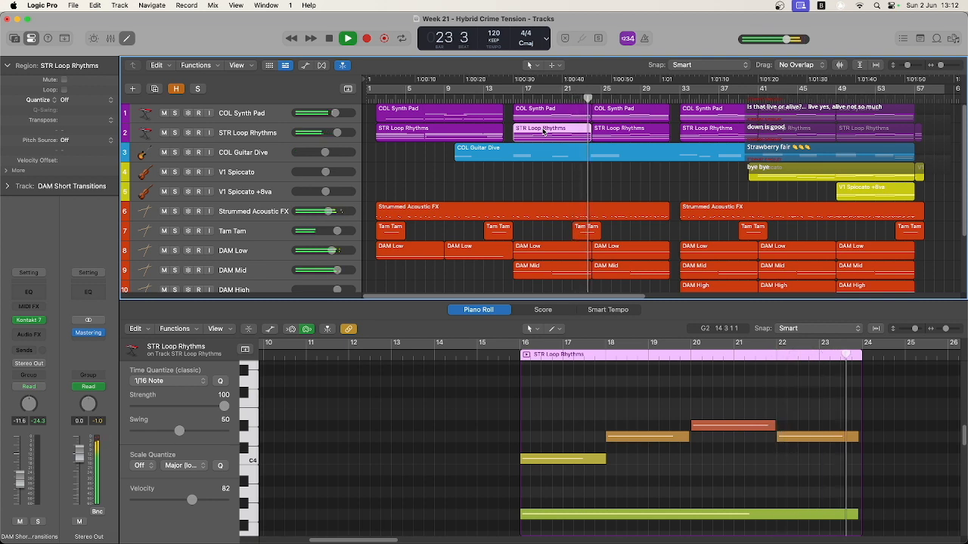
click(607, 113)
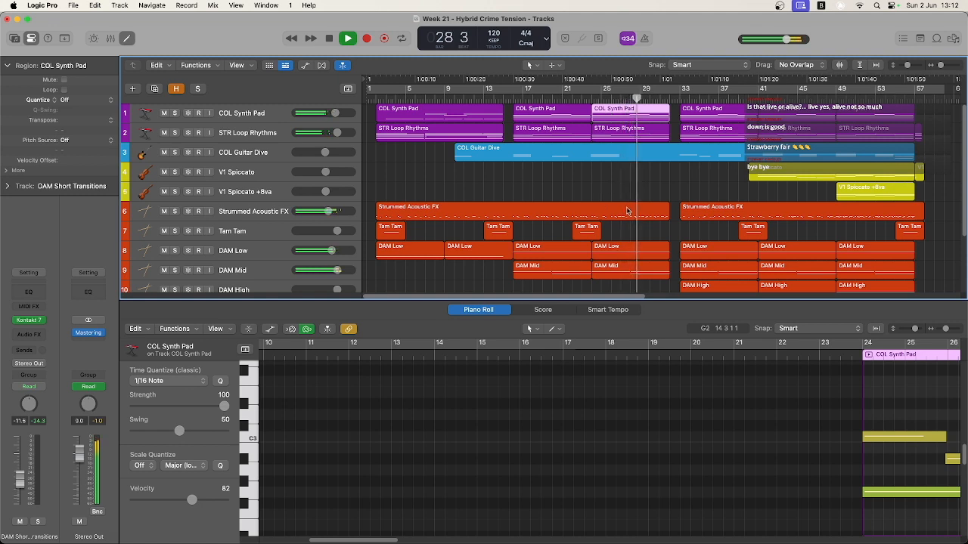
Enlarge the tracks area by shrinking the Piano Roll so the DAM Short Transitions track fits in view
scroll(627, 209, down, 1)
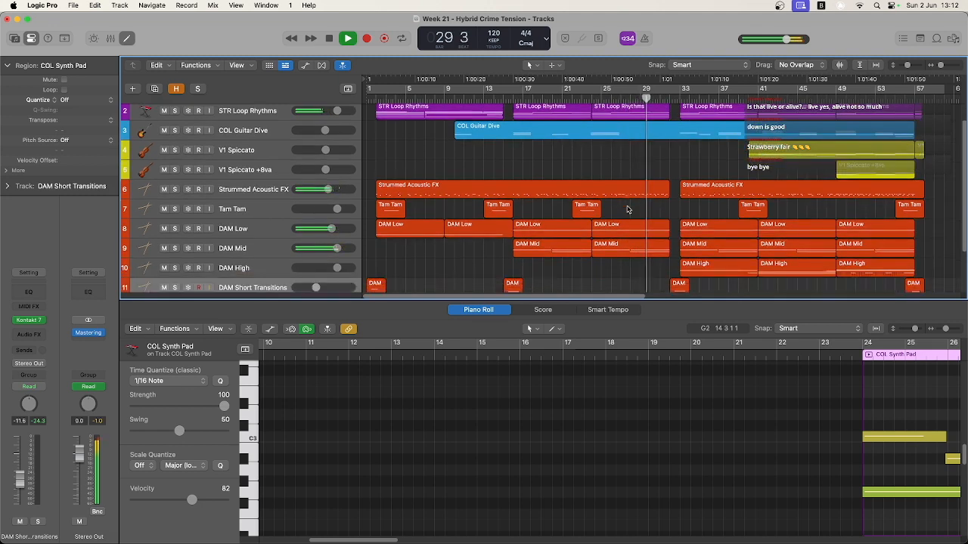
drag(622, 302, 622, 326)
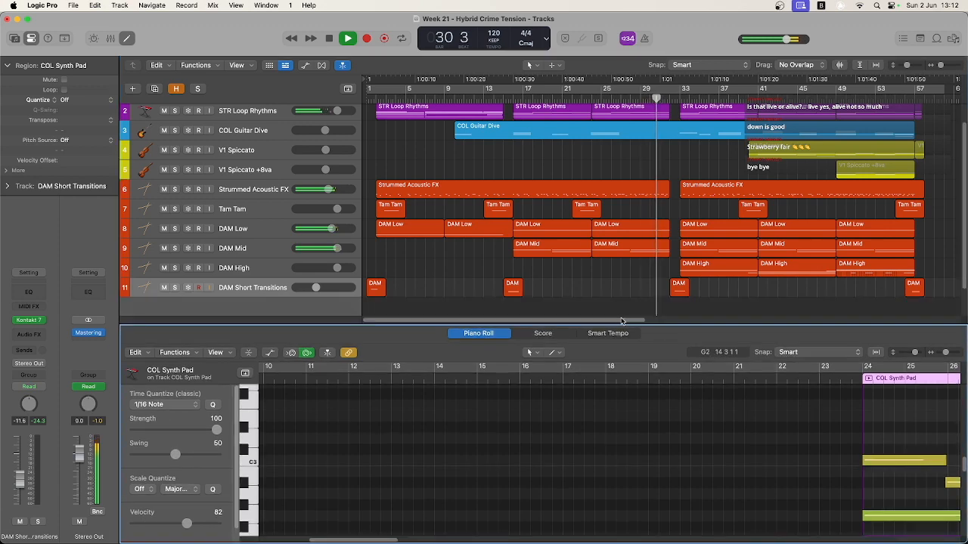
scroll(613, 286, up, 1)
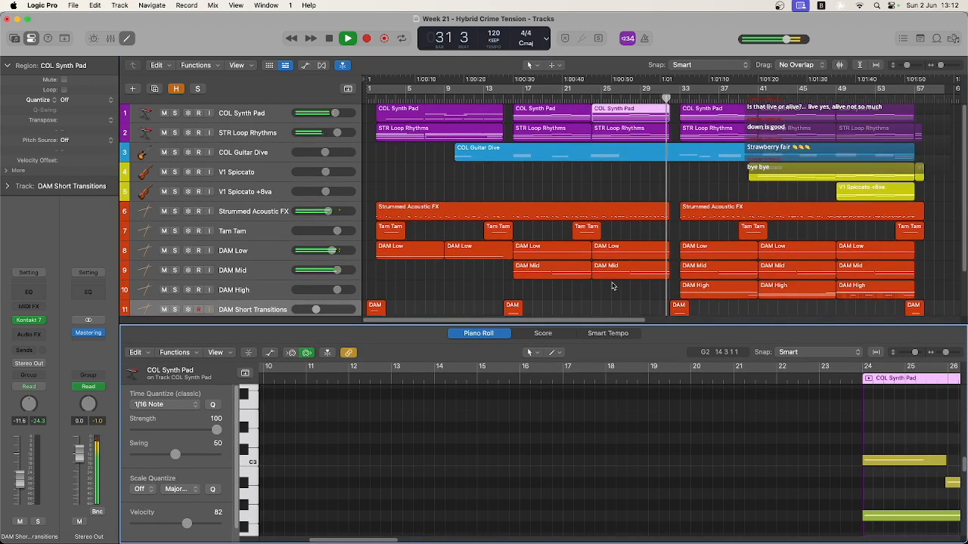
Show the notes of DAM Short Transitions at bar 32, DAM High at bar 33 and V1 Spiccato at bar 40 as playback continues
click(679, 305)
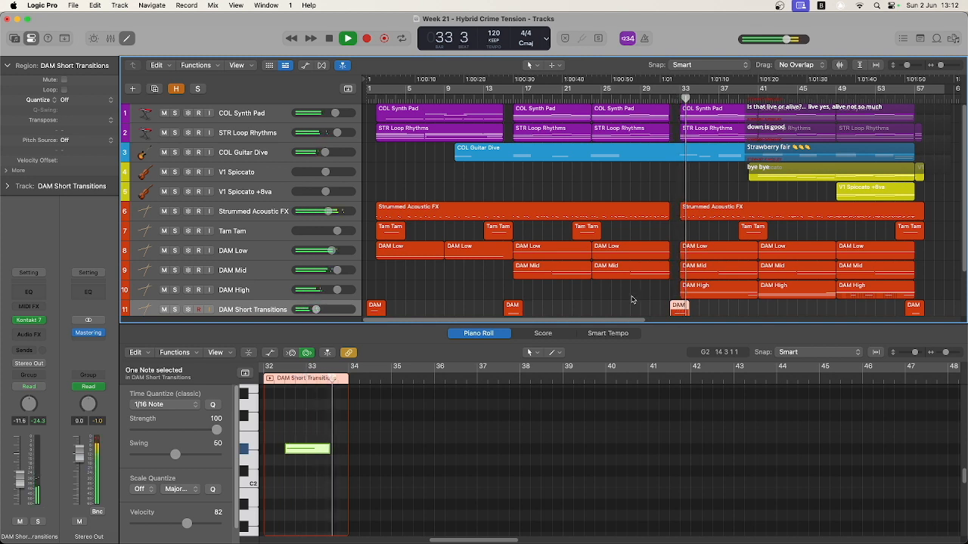
click(700, 290)
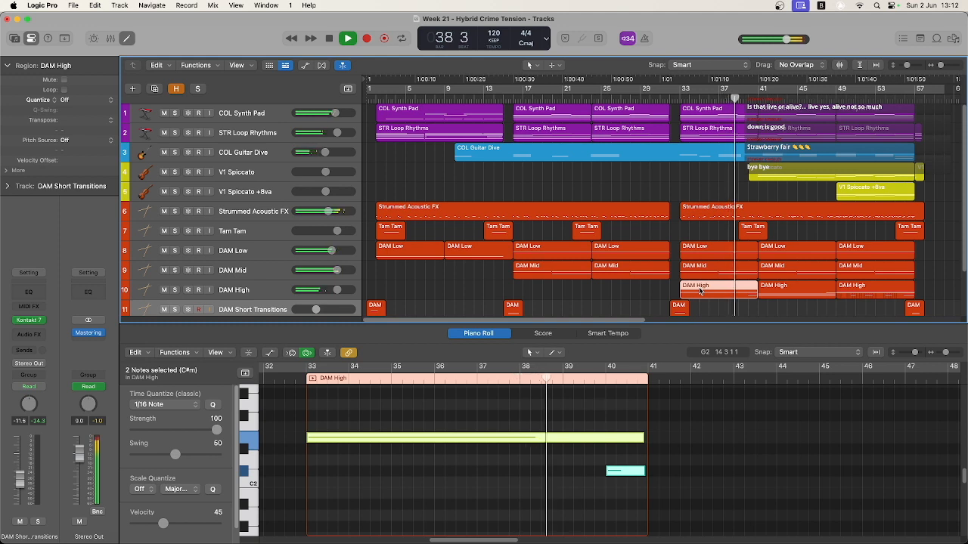
click(774, 169)
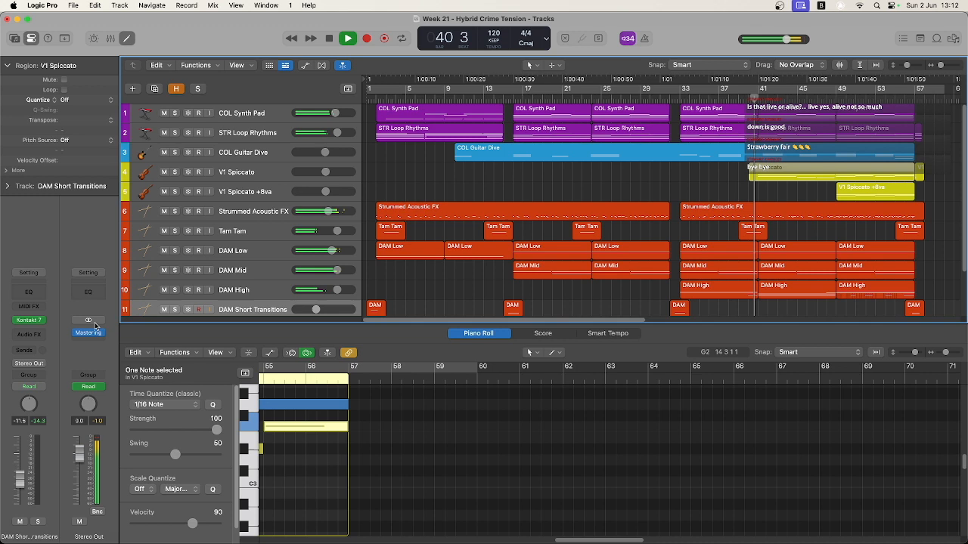
Show the V1 Spiccato track's notes and inspect its Arpeggiator settings during playback, closing the plug-in window when done
click(256, 179)
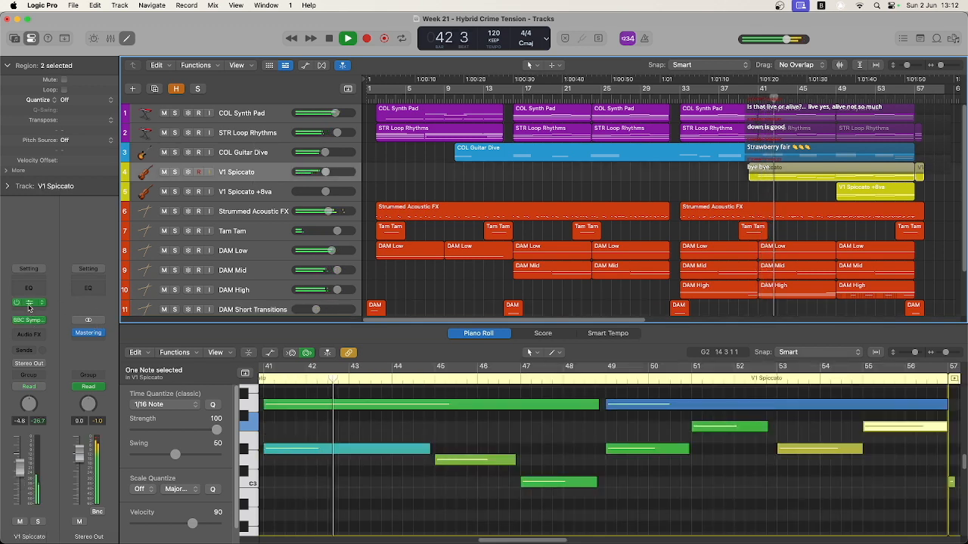
click(29, 306)
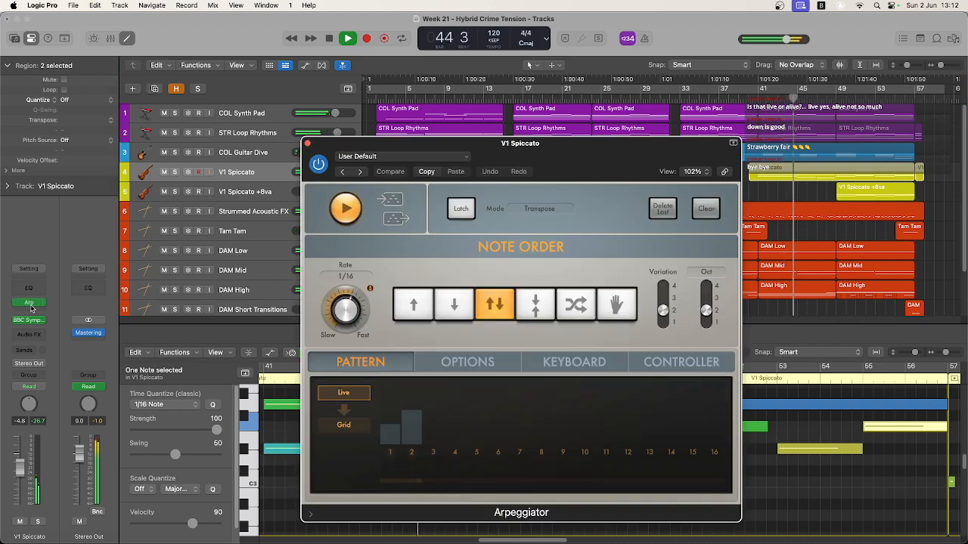
click(307, 144)
Show the V1 Spiccato +8va notes and inspect its Arpeggiator, moving the plug-in window off the notes before closing it
click(242, 191)
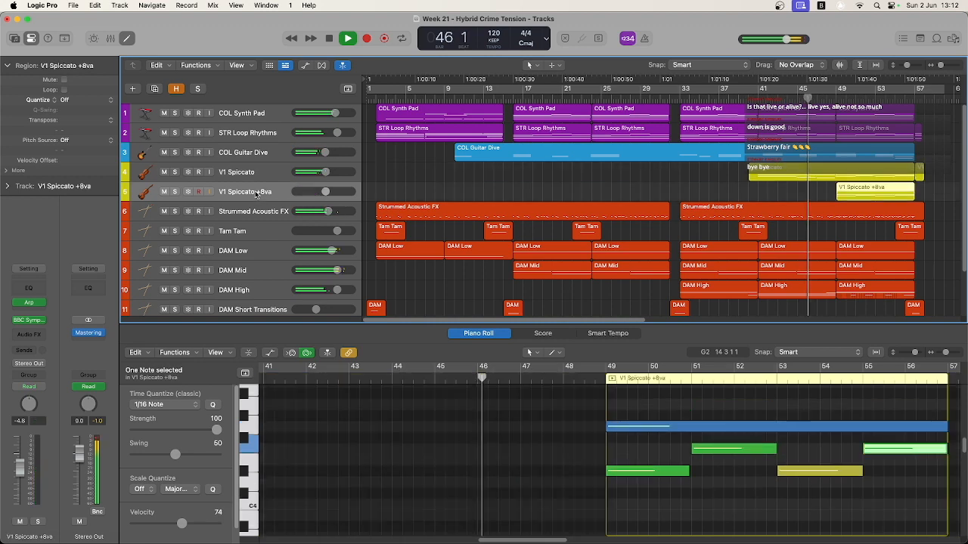
click(30, 303)
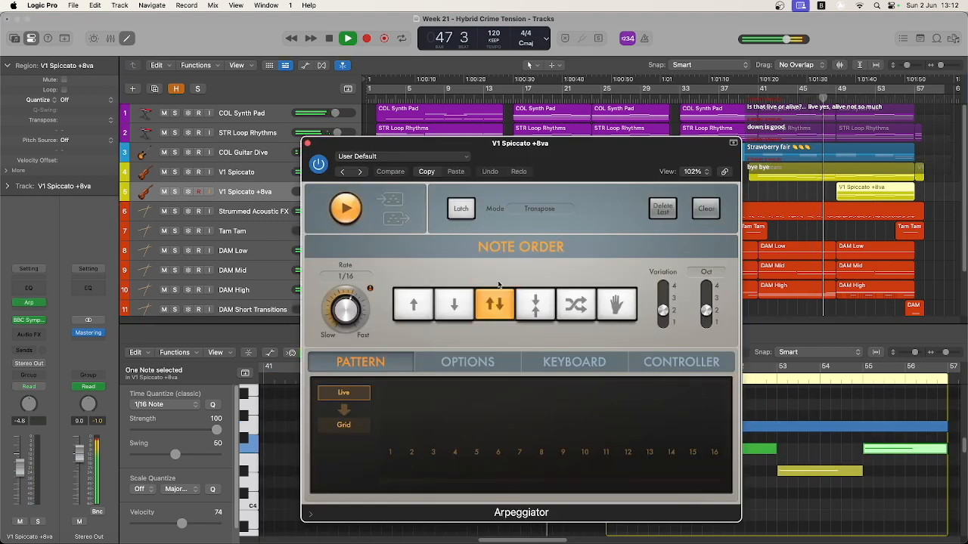
drag(624, 153, 455, 121)
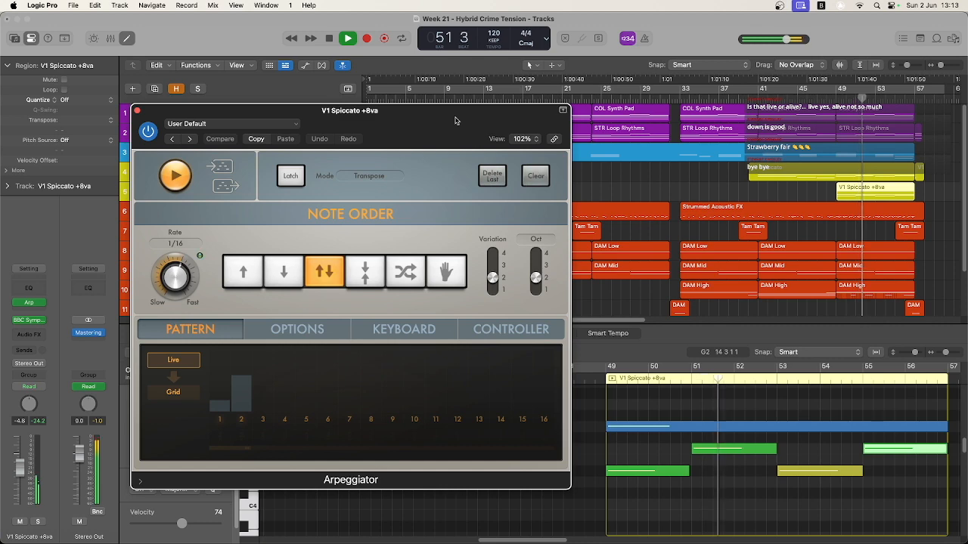
click(137, 111)
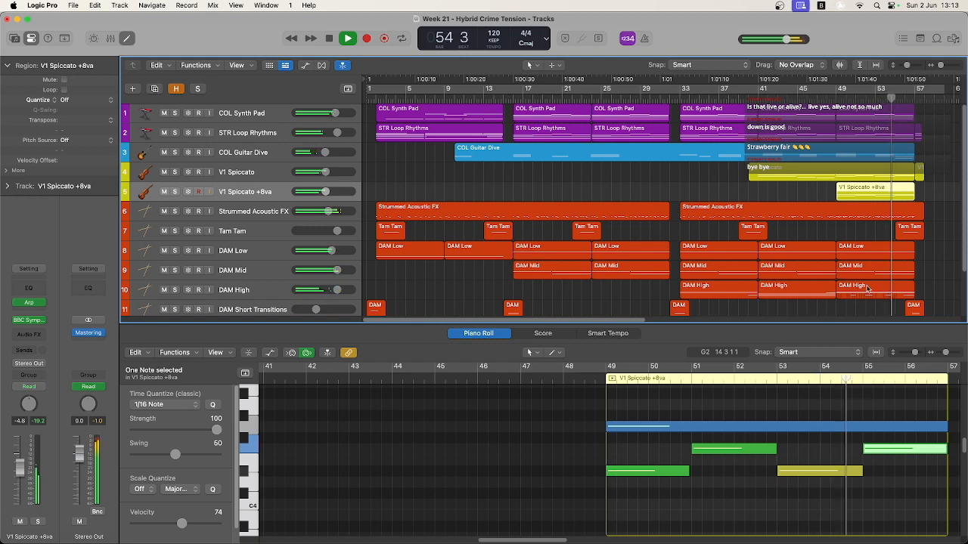
Clear the region selection and bring the arrangement's final bars around bar 57 into view as playback reaches the end
click(915, 308)
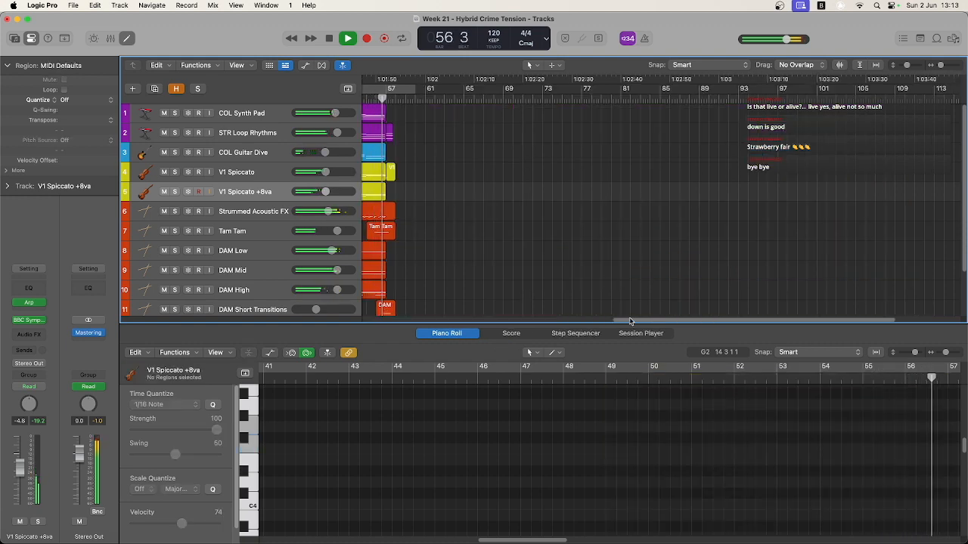
scroll(630, 321, left, 5)
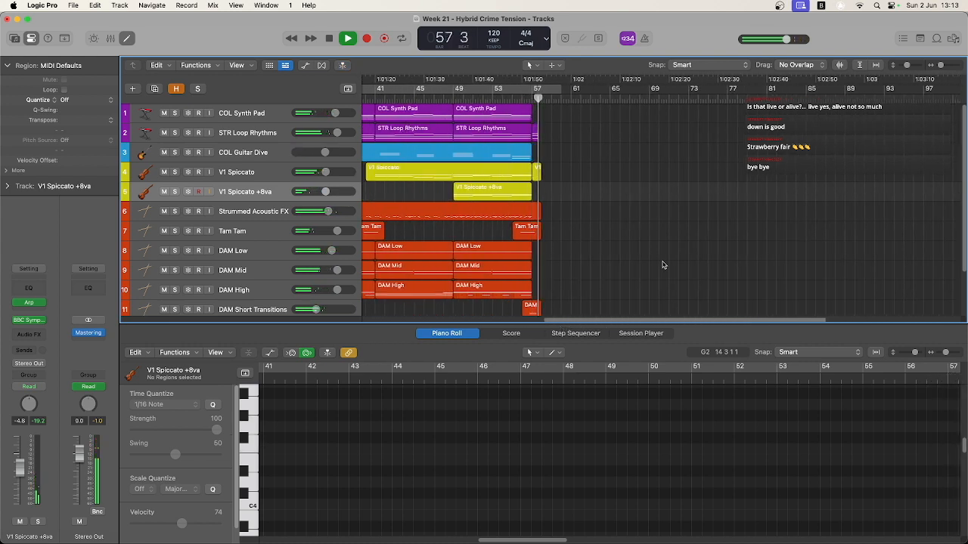